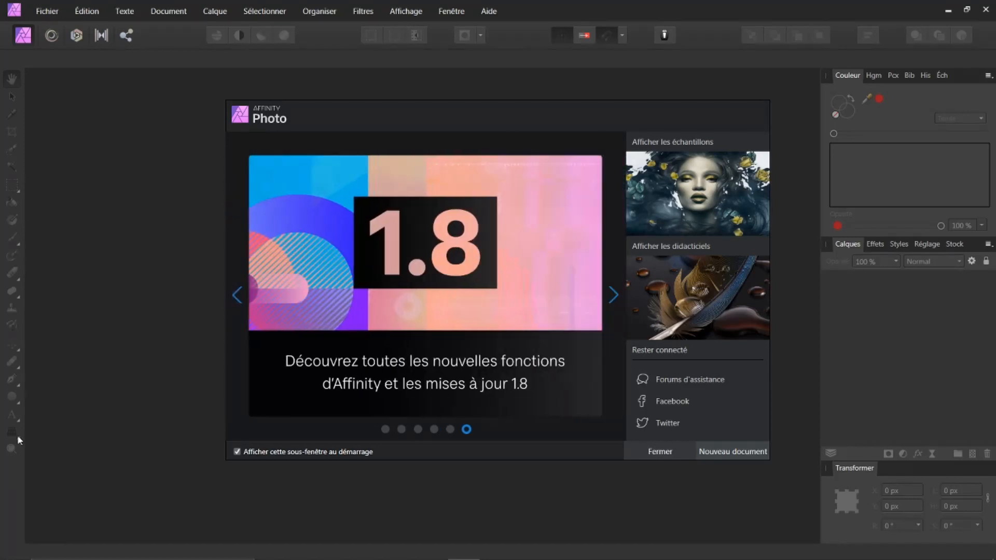
Switch to File Explorer and view city photos 1 to 6 from the Nouveau dossier folder in the Photos viewer
mouse_move(136, 538)
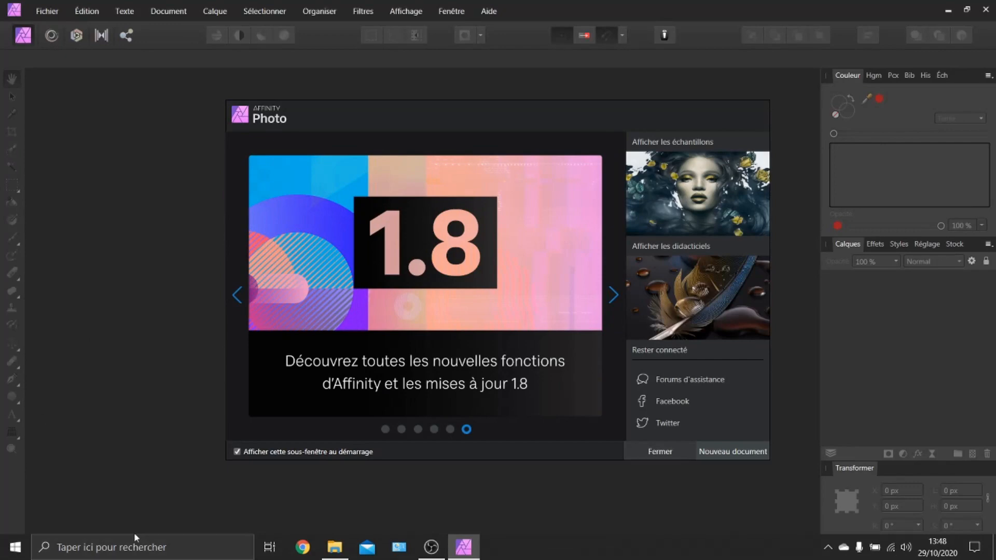
click(335, 547)
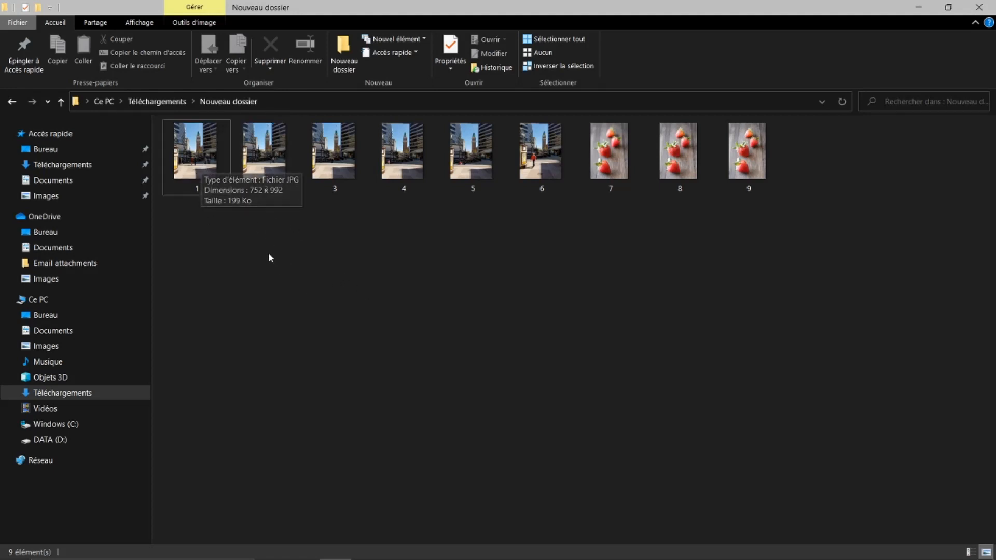
double_click(201, 155)
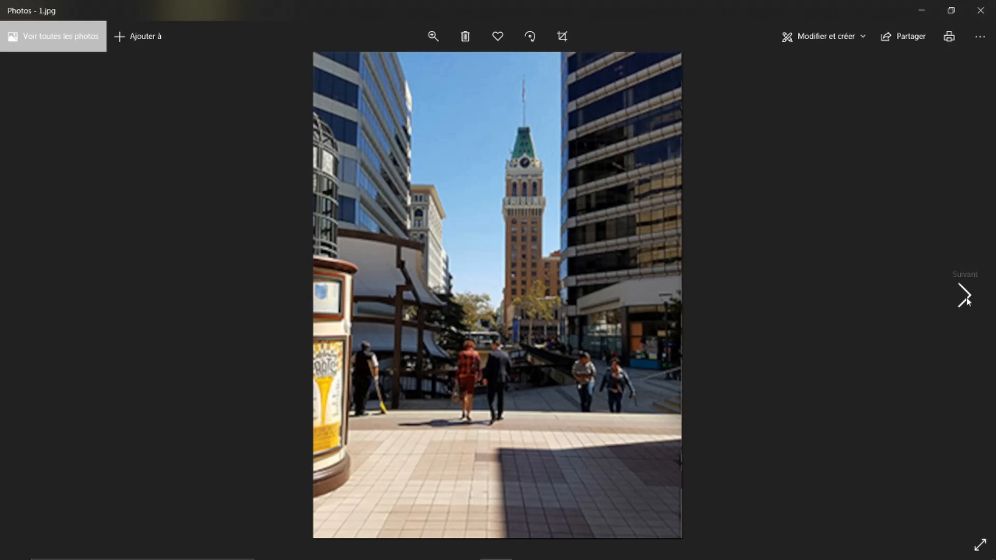
click(966, 296)
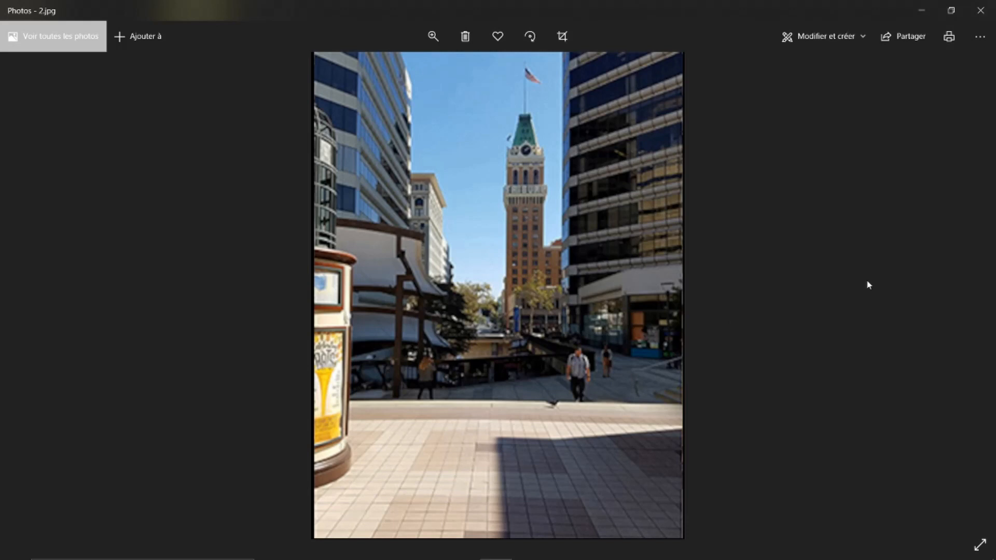
click(964, 297)
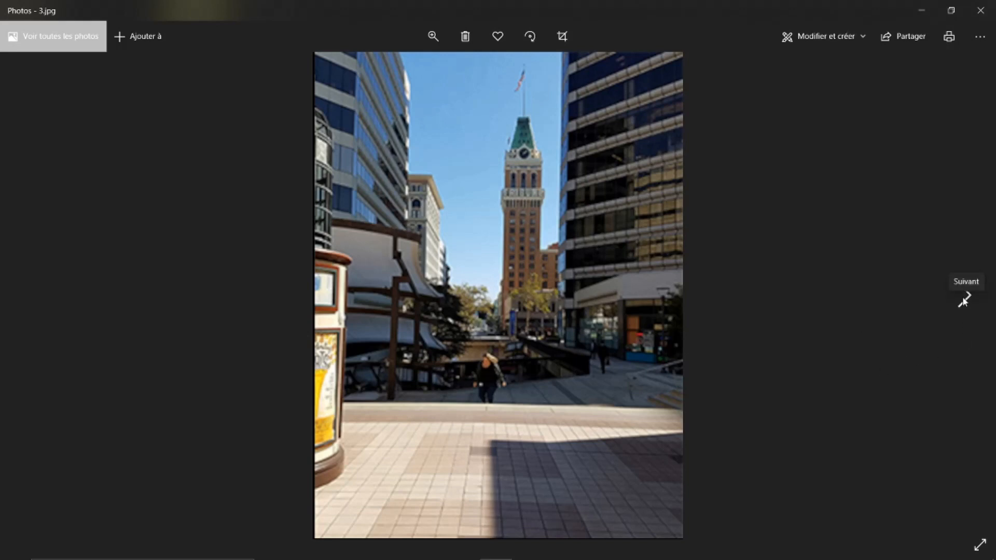
click(963, 300)
click(964, 299)
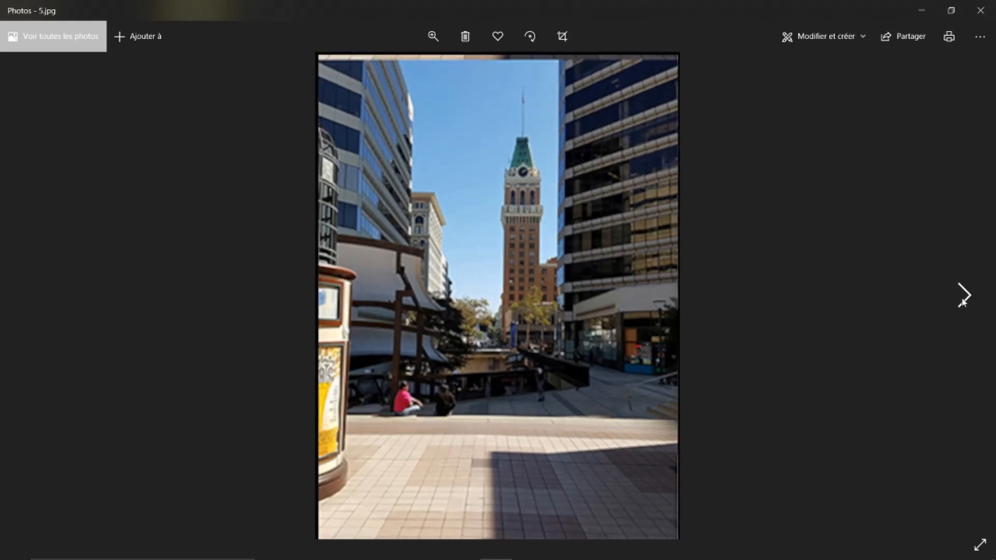
click(964, 300)
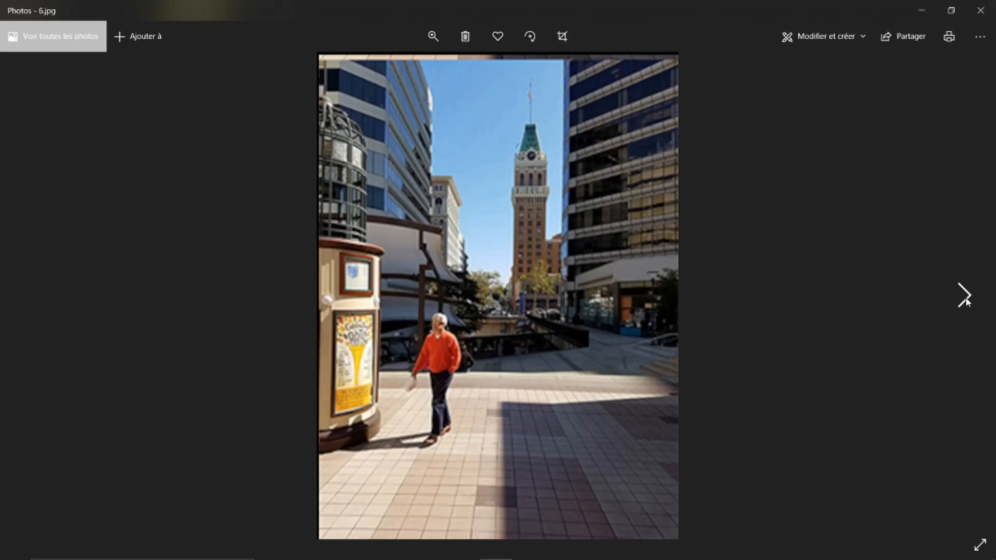
View the strawberry photos 7 to 9, close the photo viewer and return to Affinity Photo
click(966, 300)
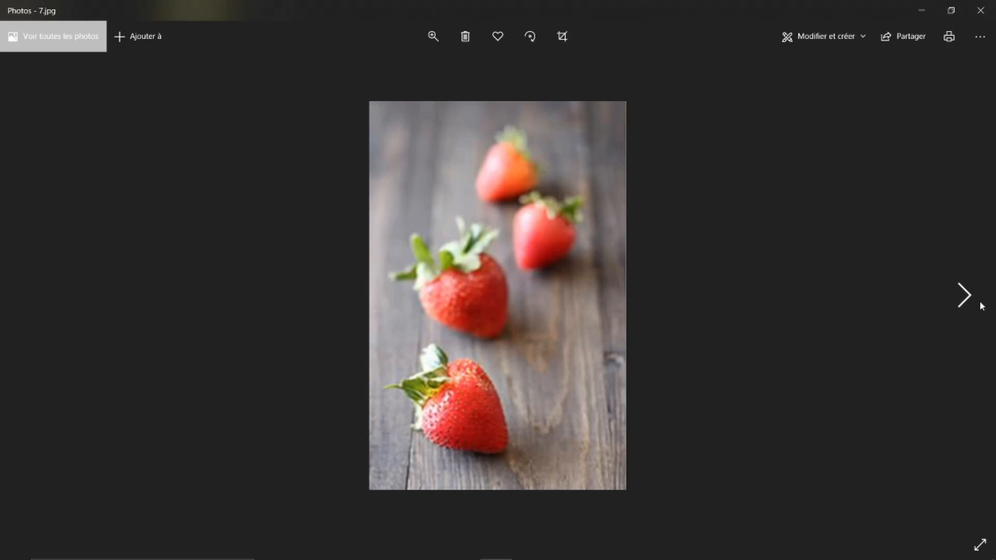
click(964, 296)
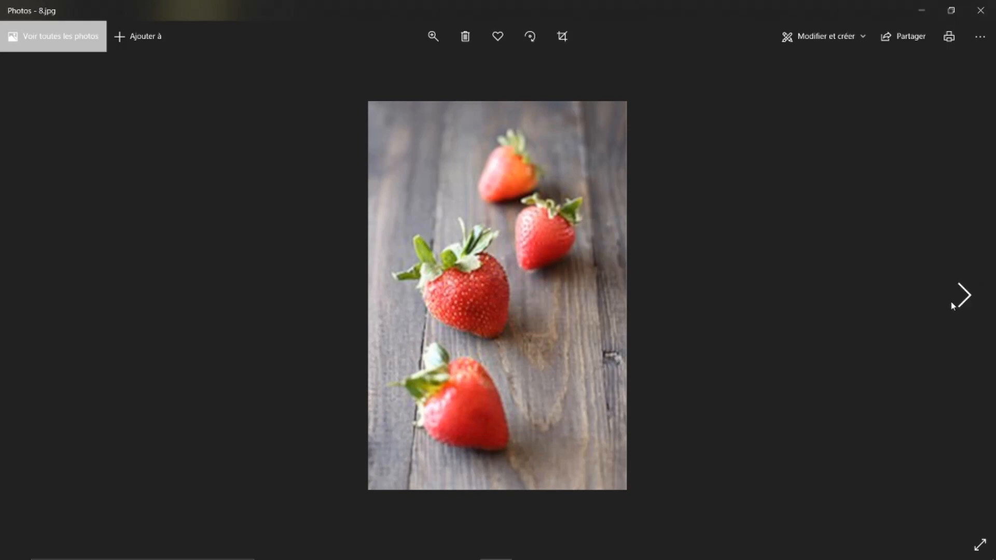
click(966, 297)
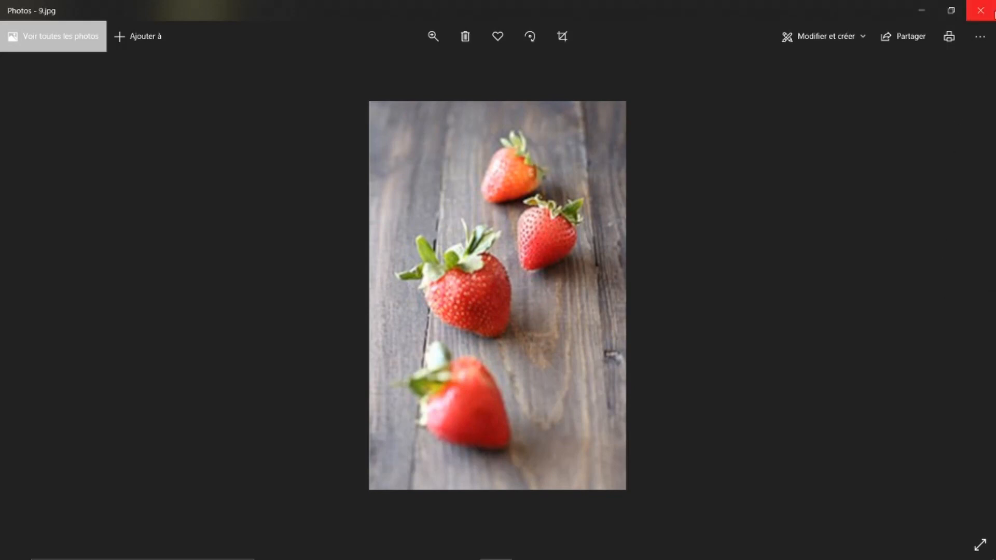
click(981, 11)
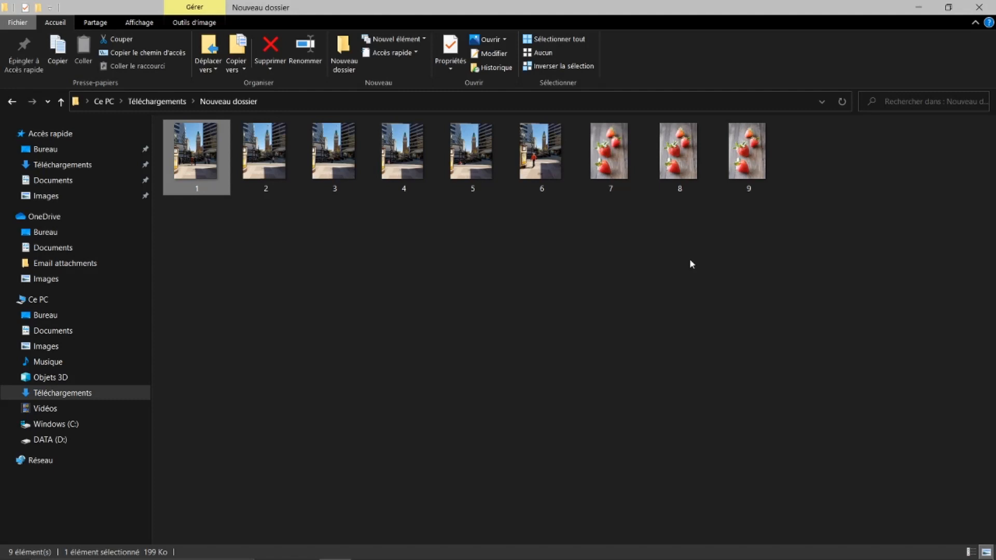
click(920, 7)
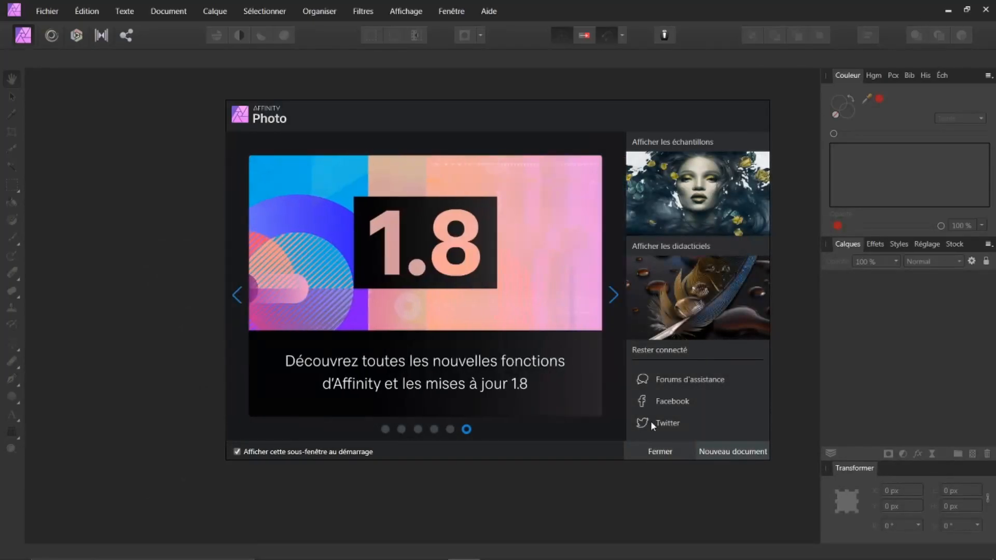
Dismiss the welcome screen and create a new stack from images 1 to 6 with automatic Perspective alignment
click(646, 450)
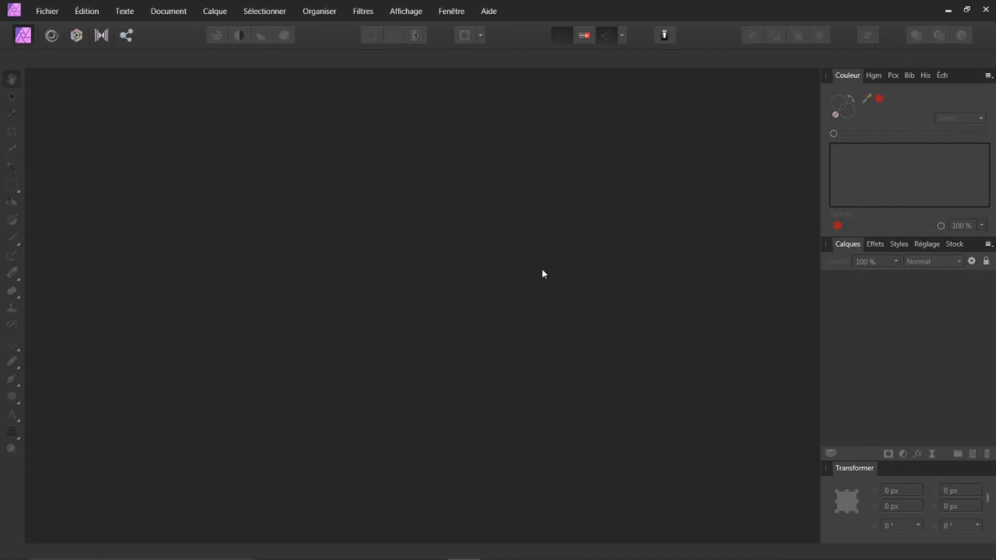
click(50, 12)
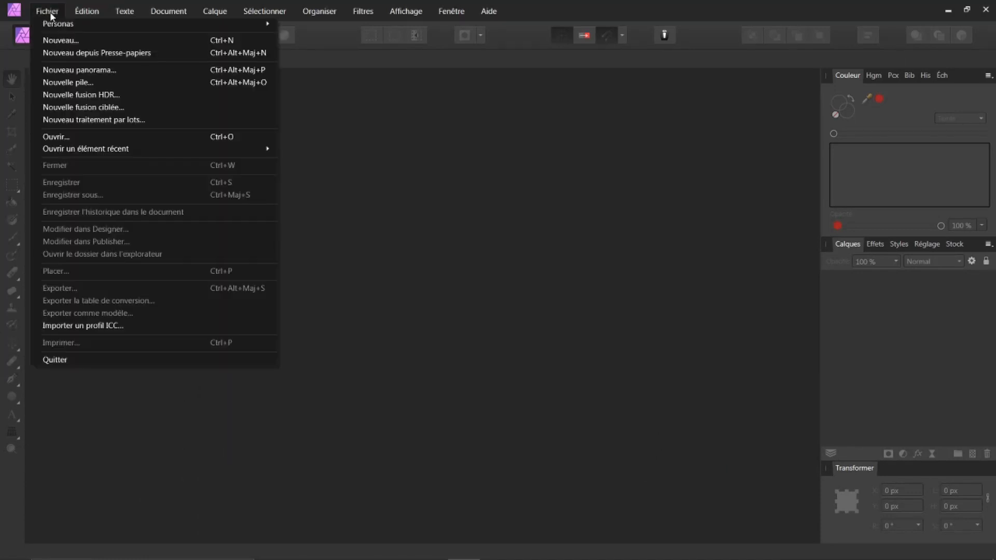
click(76, 85)
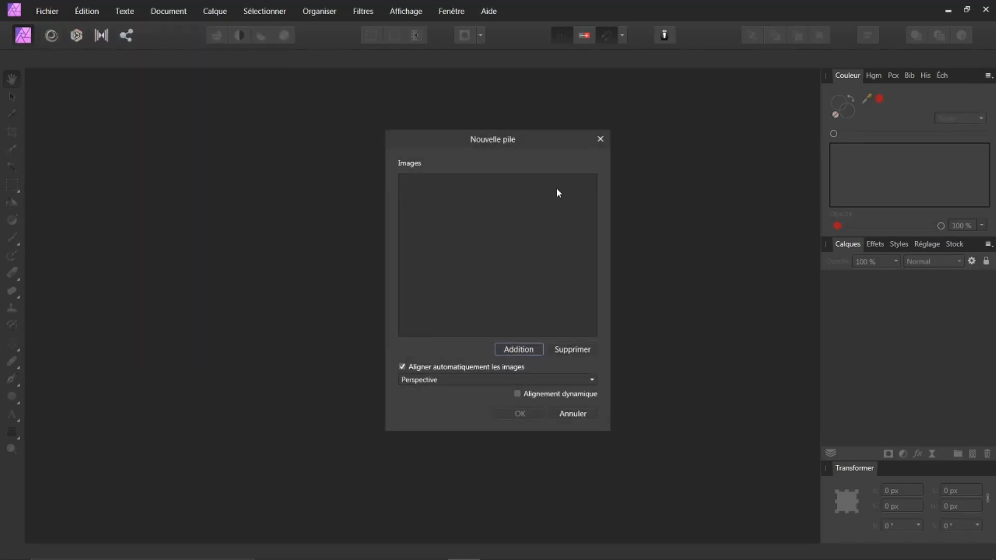
click(506, 352)
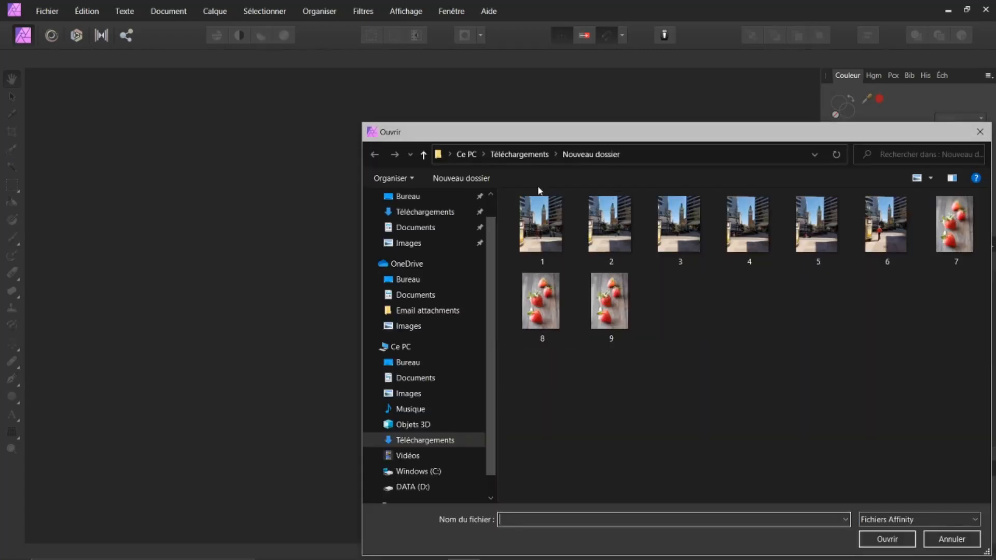
drag(508, 193, 909, 239)
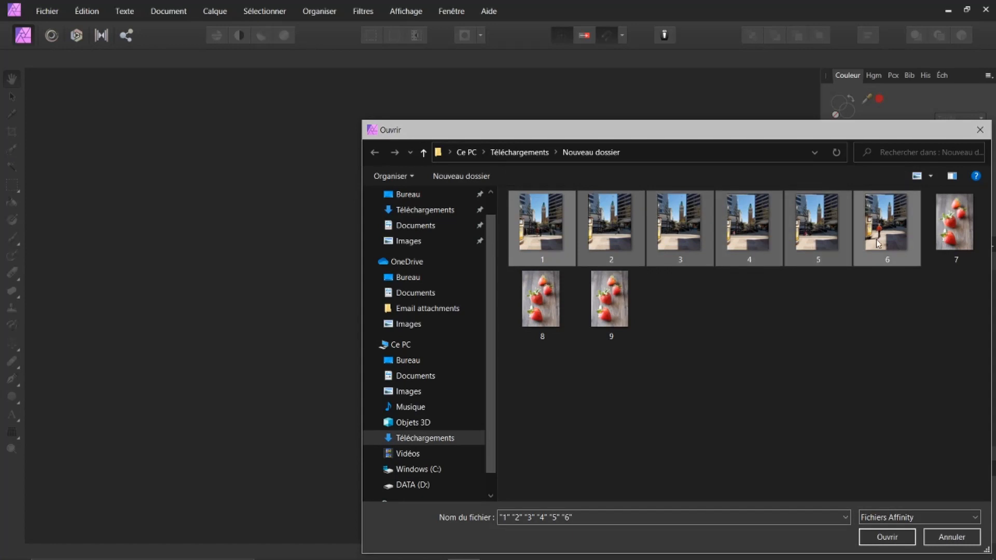
click(895, 538)
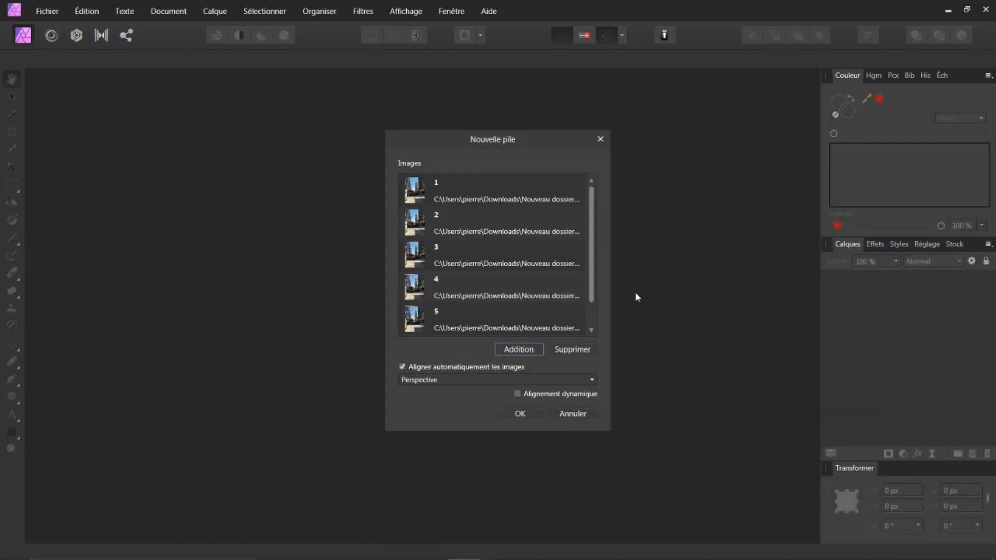
click(402, 366)
click(517, 414)
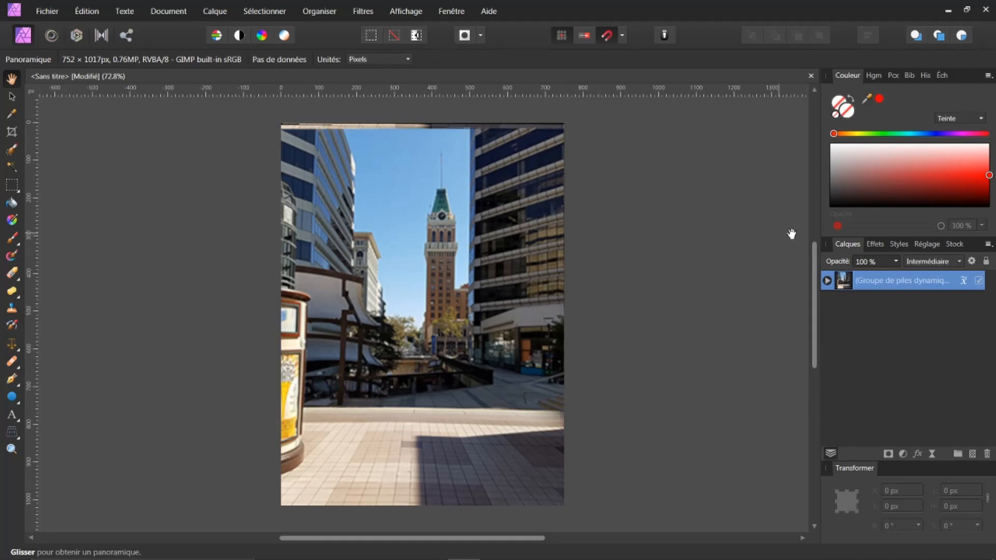
Expand the live stack group and examine each layer from 1.jpg to 6.jpg against the combined median result
click(827, 282)
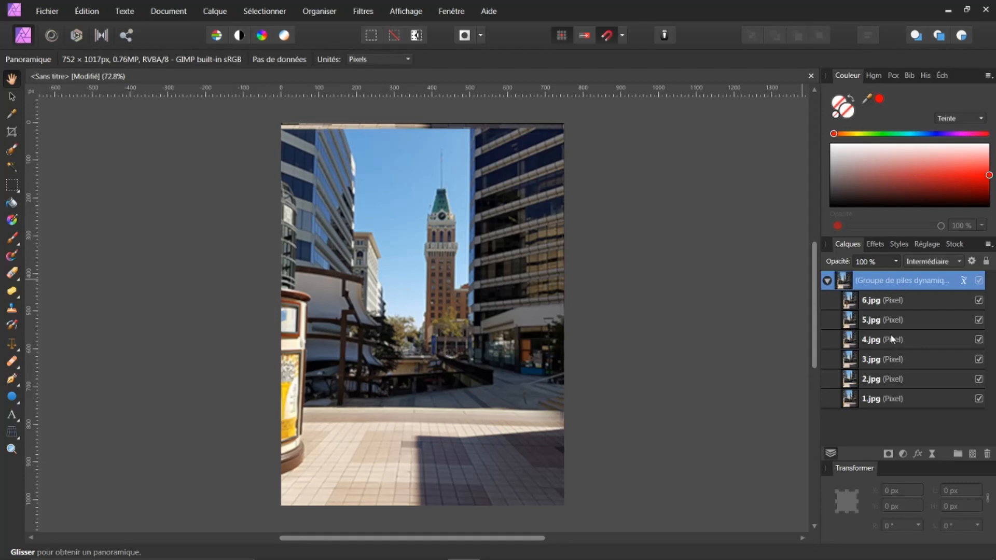
click(856, 396)
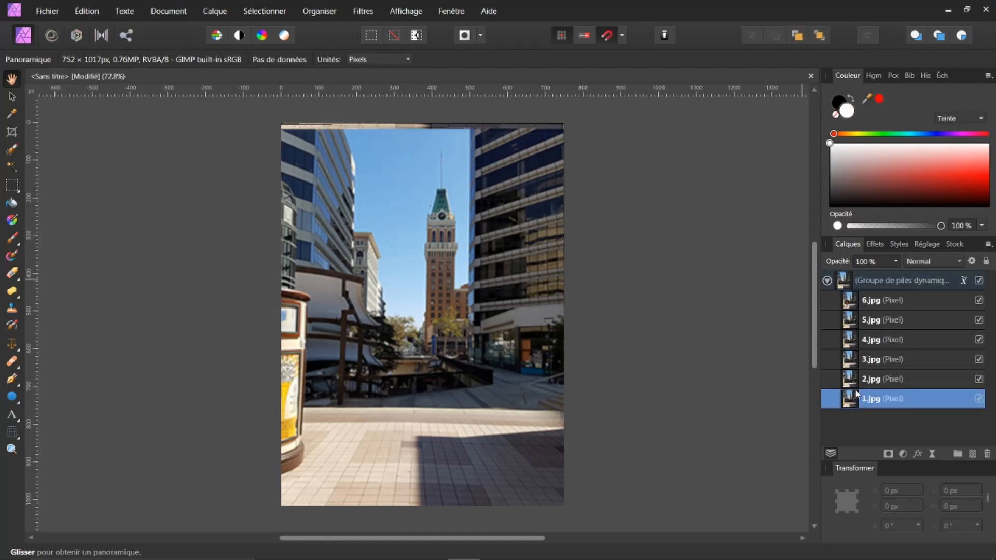
click(854, 385)
click(847, 361)
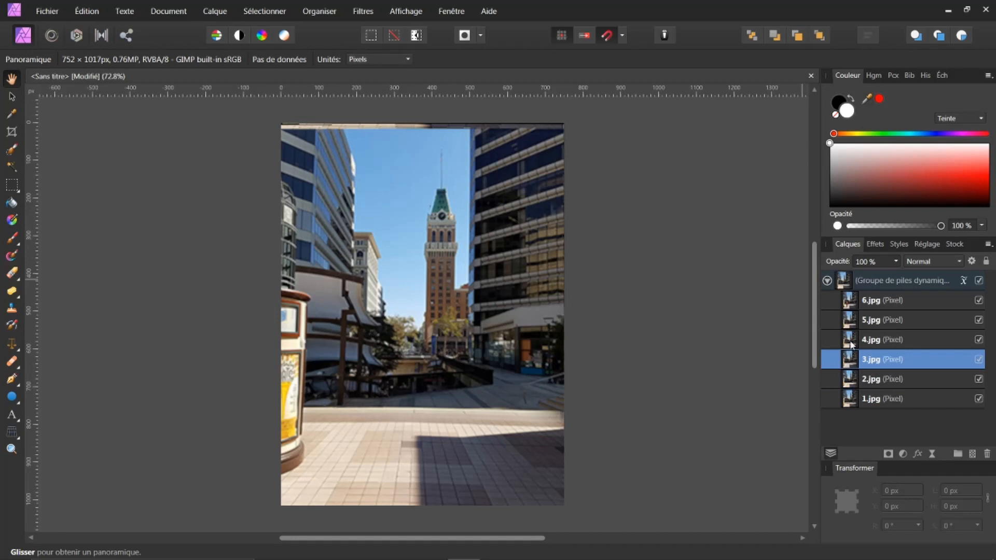
click(852, 344)
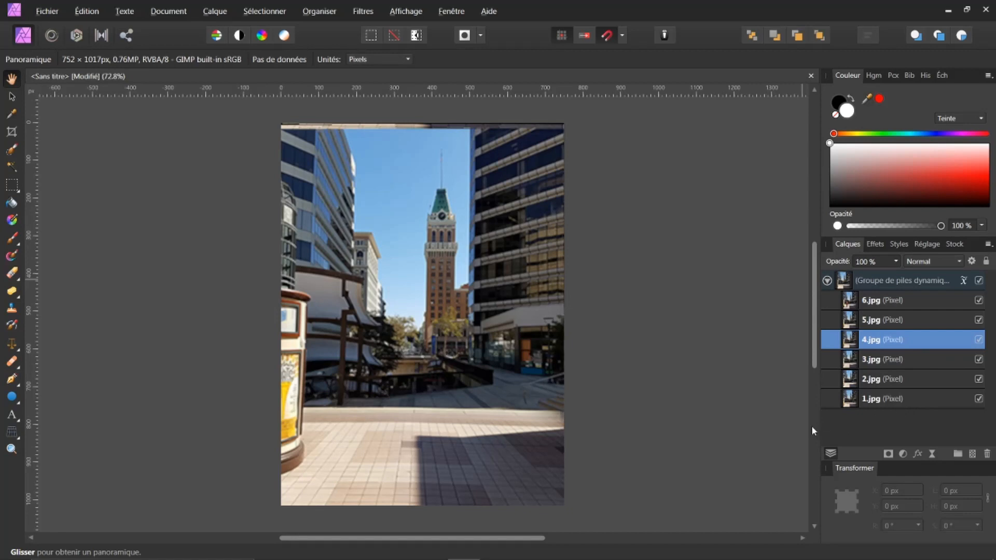
click(847, 398)
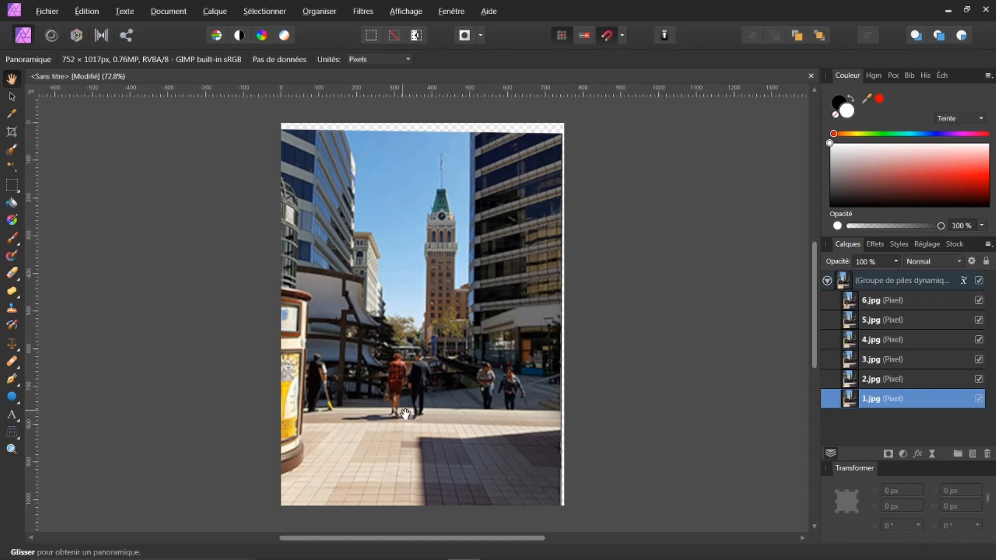
click(865, 383)
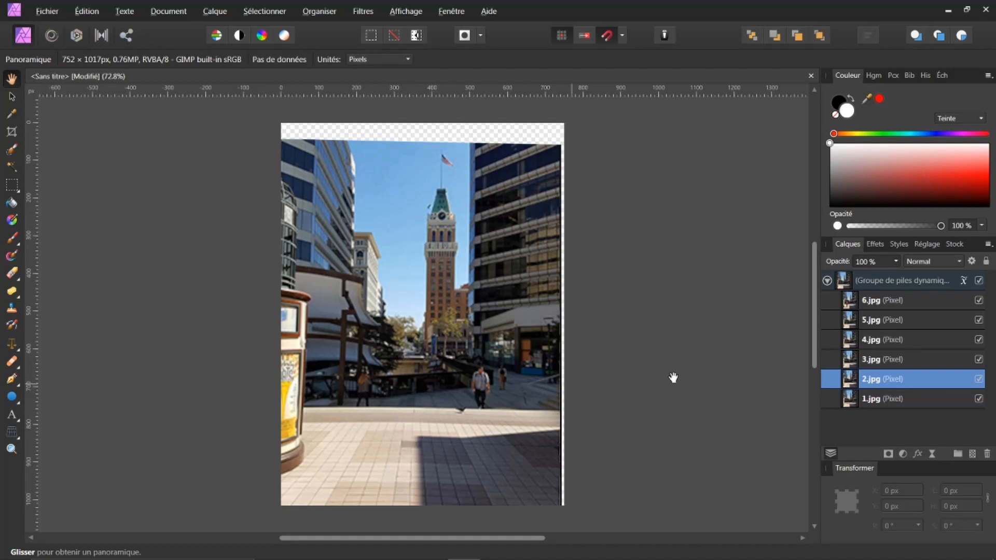
click(849, 359)
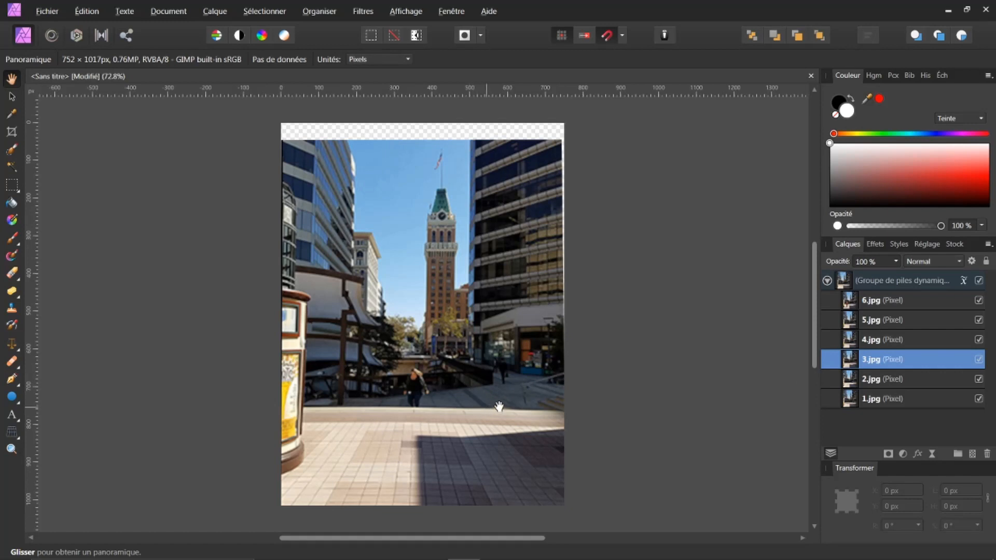
click(851, 339)
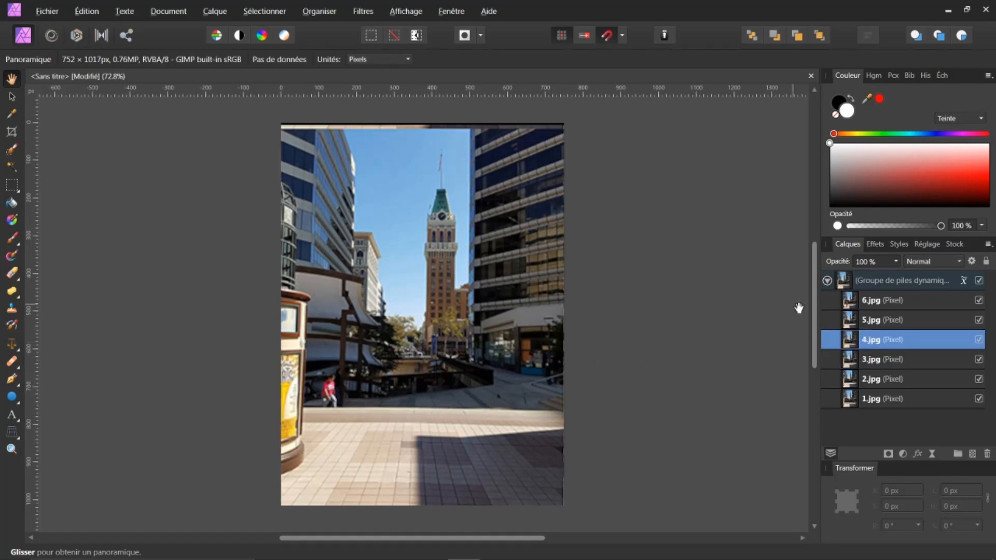
click(855, 317)
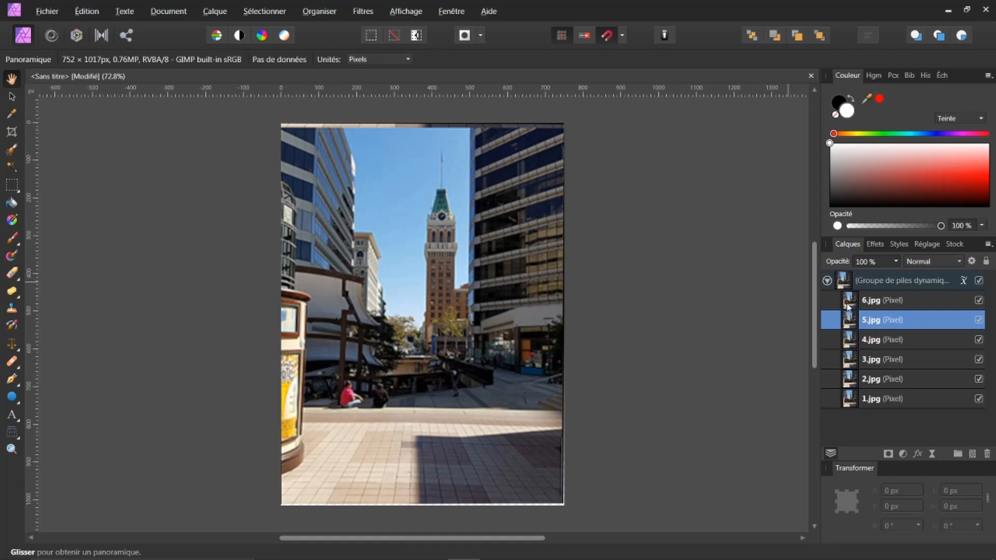
click(850, 303)
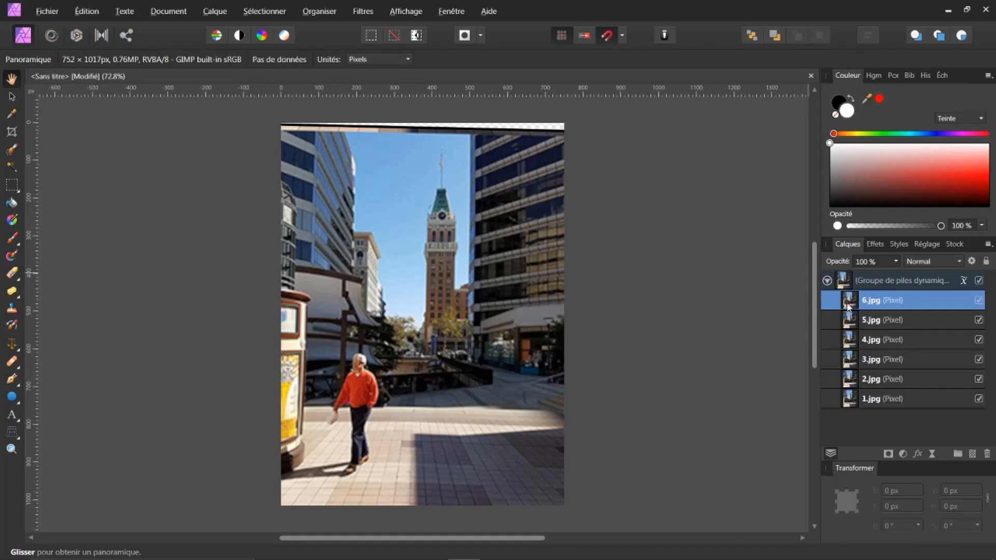
click(848, 281)
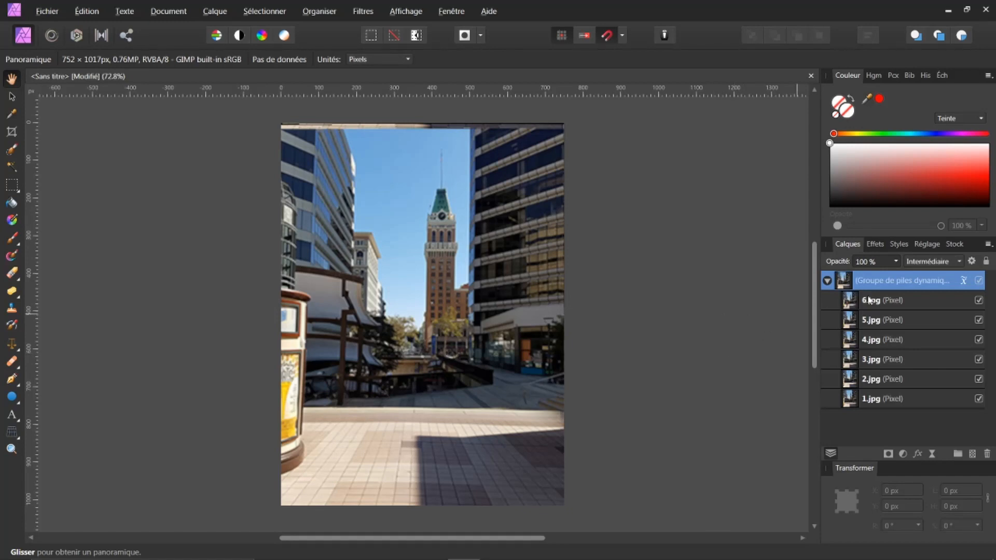
Duplicate the 1.jpg layer and move the copy out of the live stack group to above it
click(852, 398)
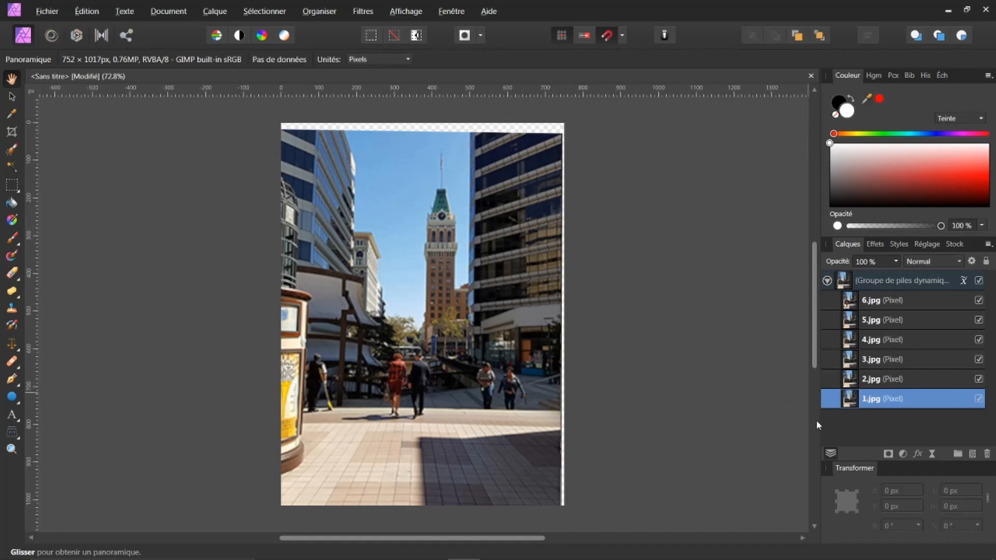
right_click(849, 401)
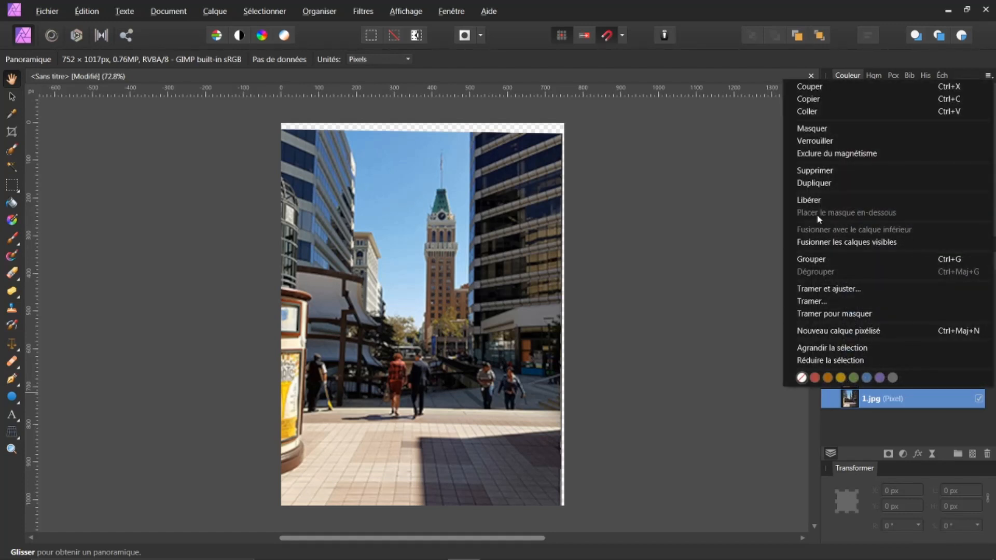
click(815, 183)
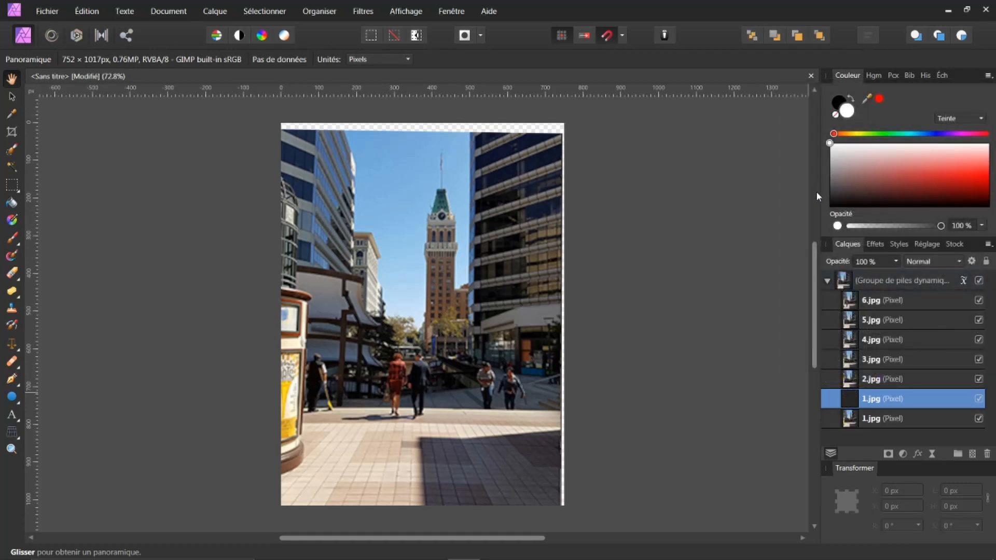
drag(851, 403, 873, 277)
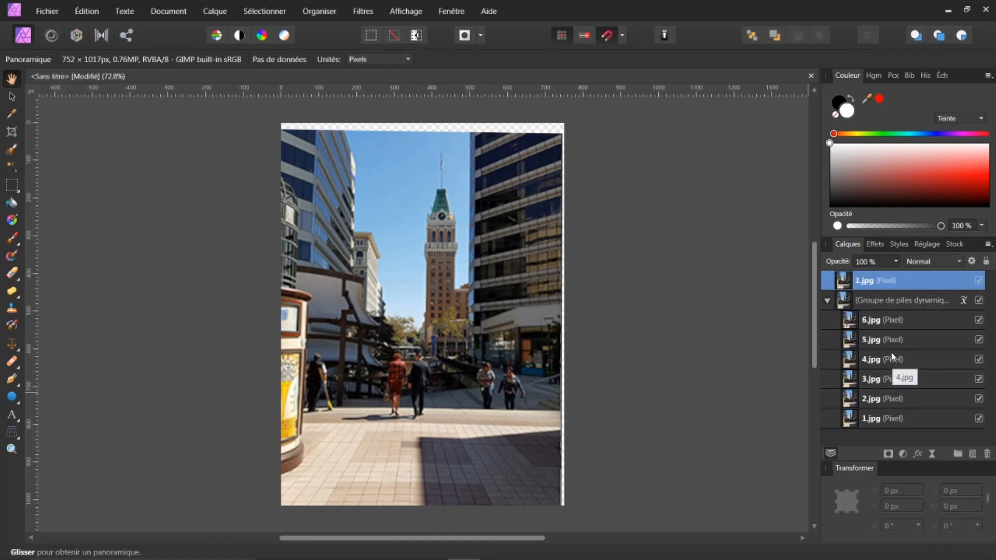
click(858, 305)
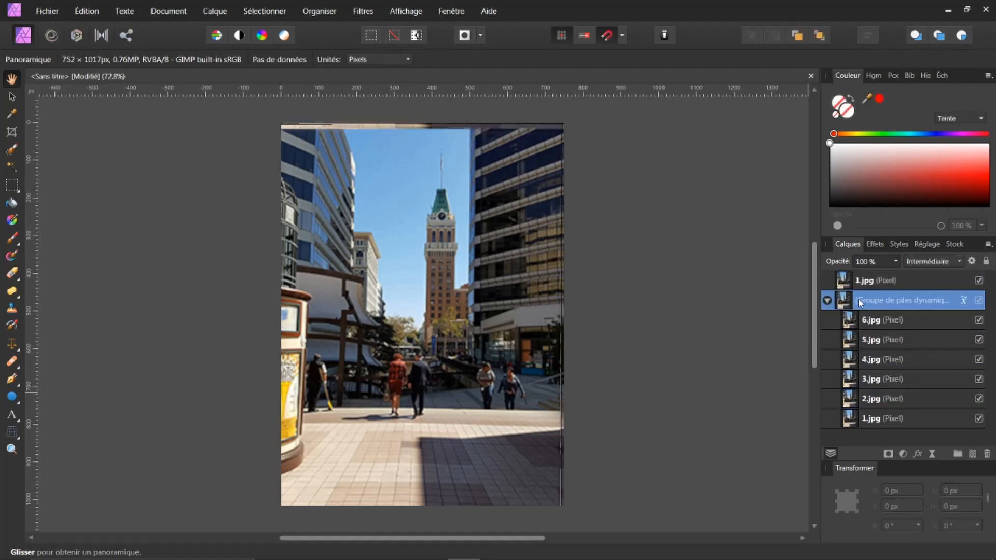
Compare the image with the upper 1.jpg copy hidden and shown, and add an expanded mask to that copy
click(979, 280)
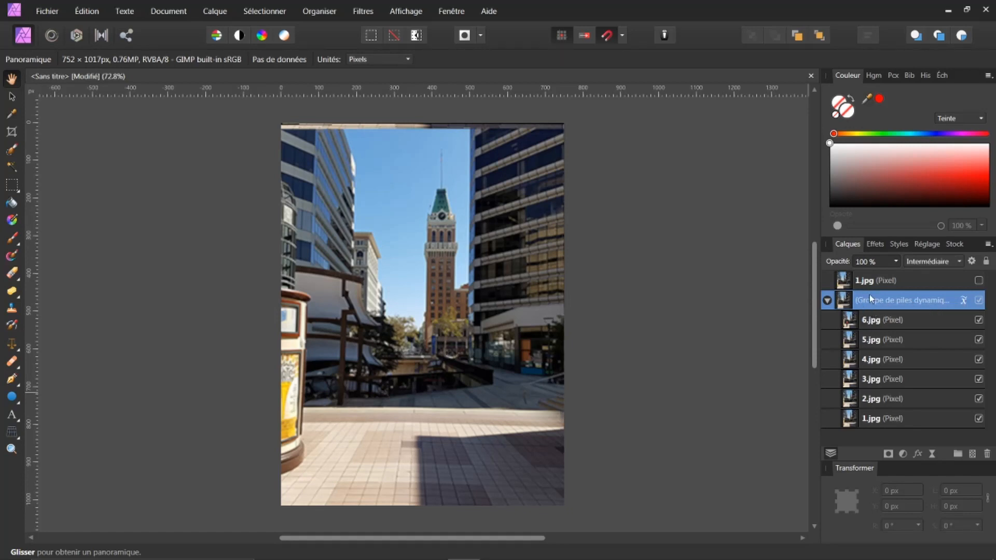
click(980, 282)
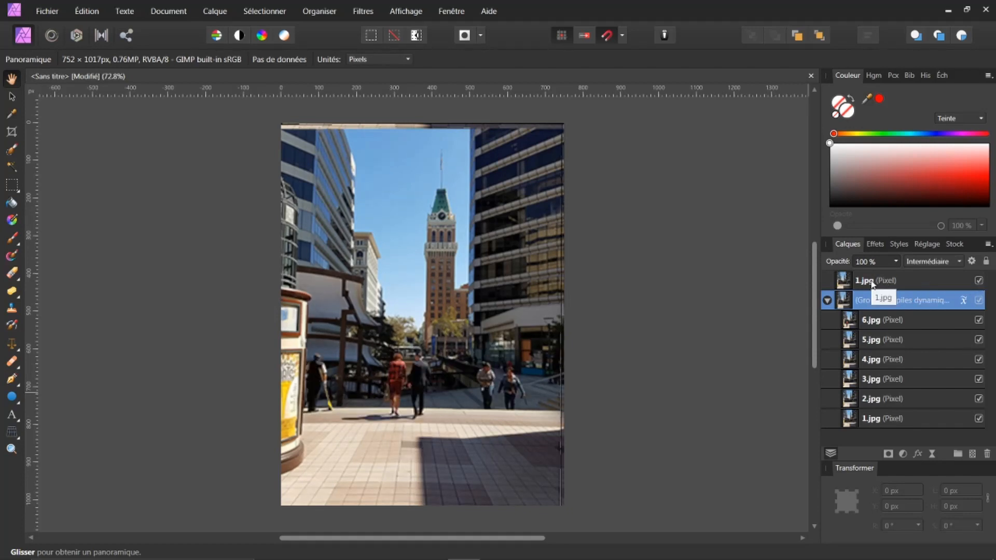
click(902, 289)
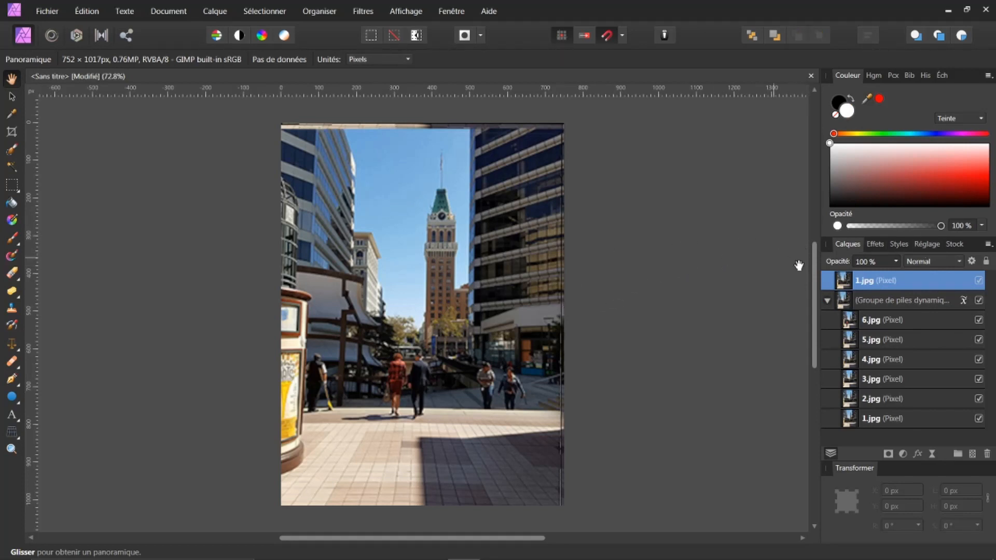
drag(870, 281, 882, 297)
click(889, 454)
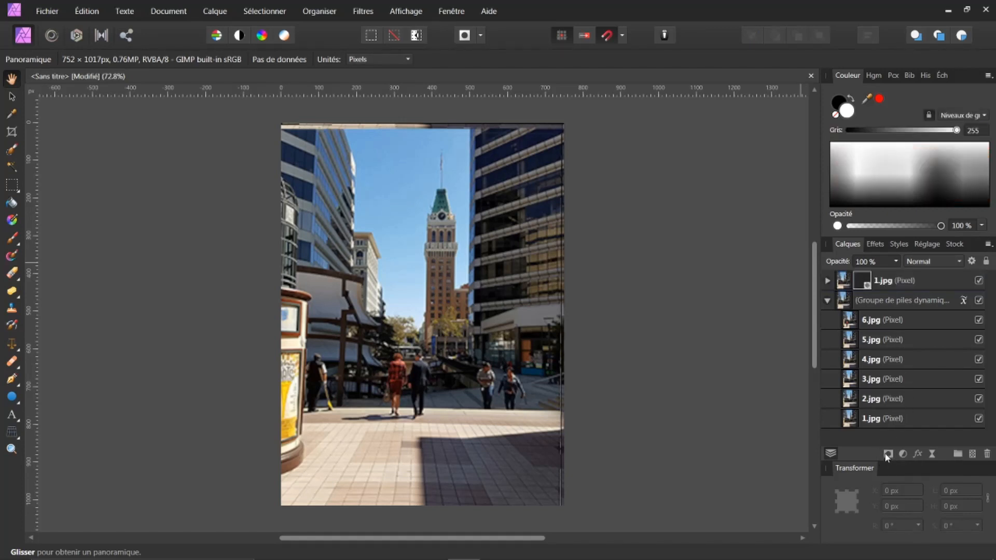
click(828, 282)
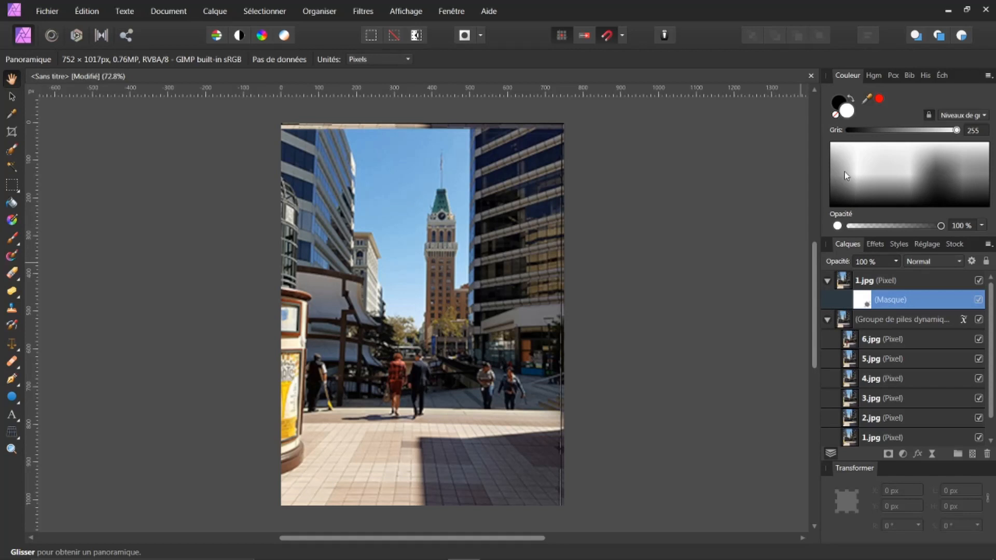
Fill the mask of the upper 1.jpg copy with black using the Flood Fill tool
click(852, 100)
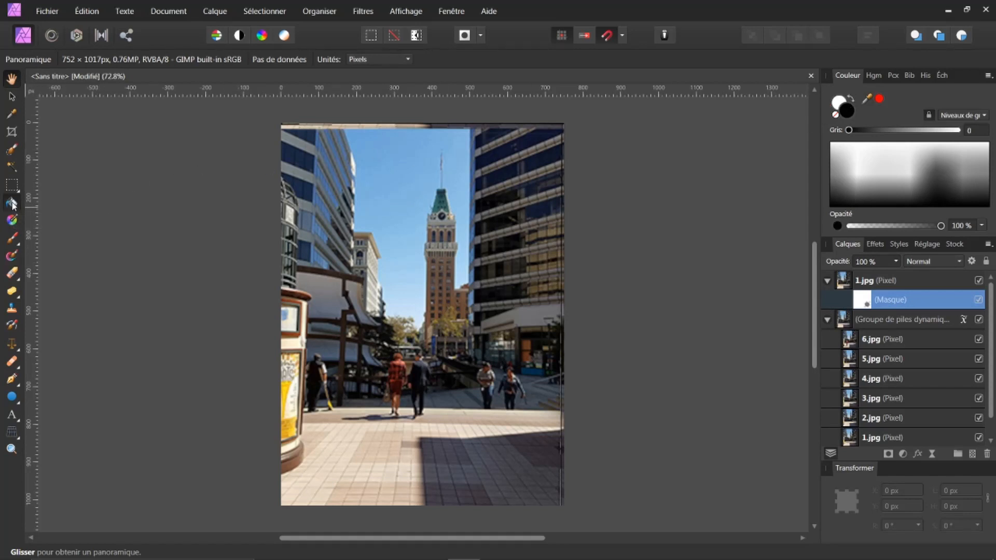
click(15, 205)
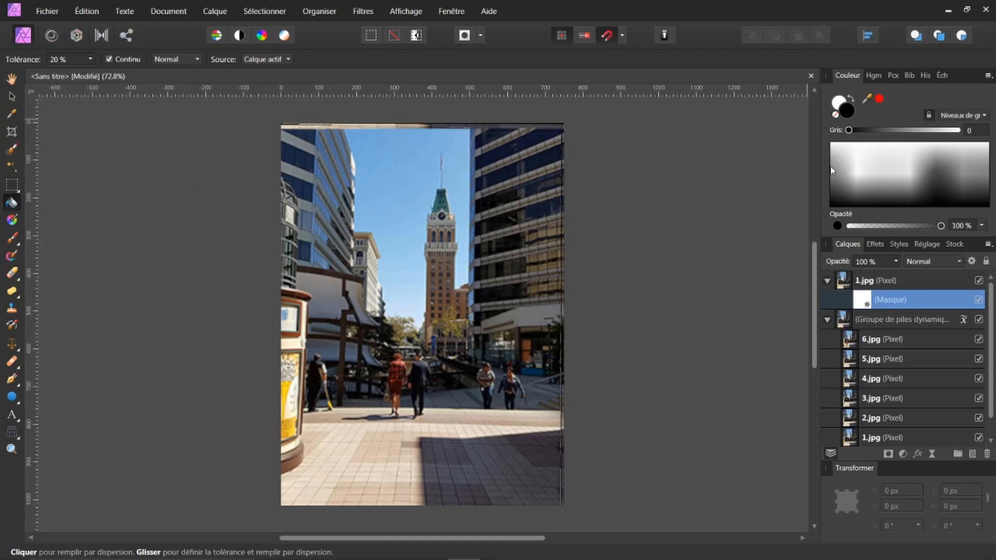
click(474, 315)
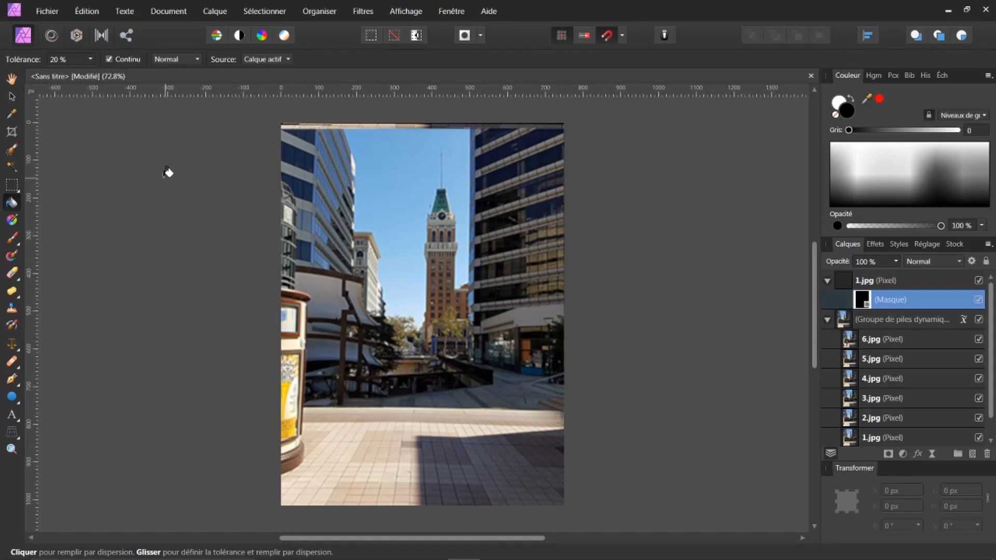
Paint white on the mask with a 341 px brush to reveal the couple walking in the middle of the plaza
click(12, 241)
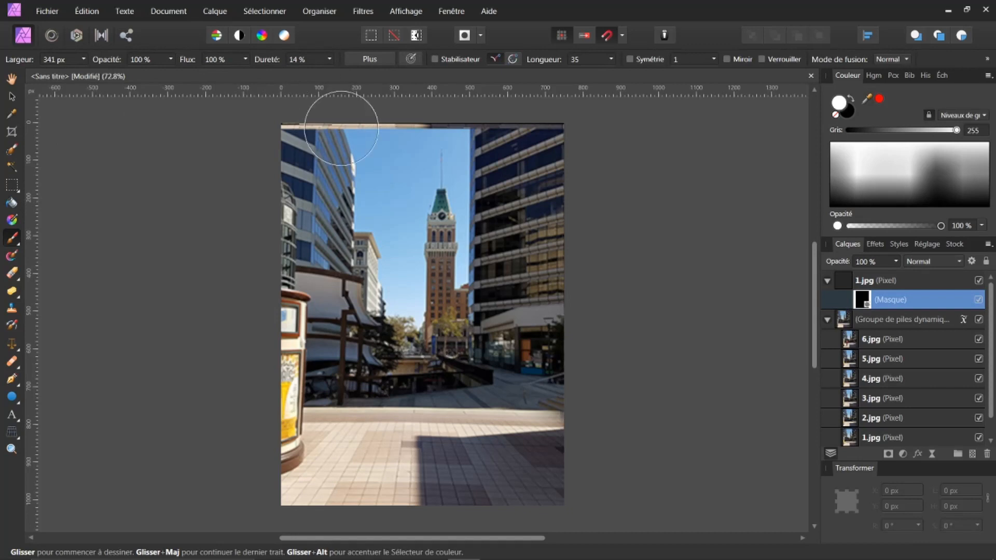
click(852, 103)
click(852, 114)
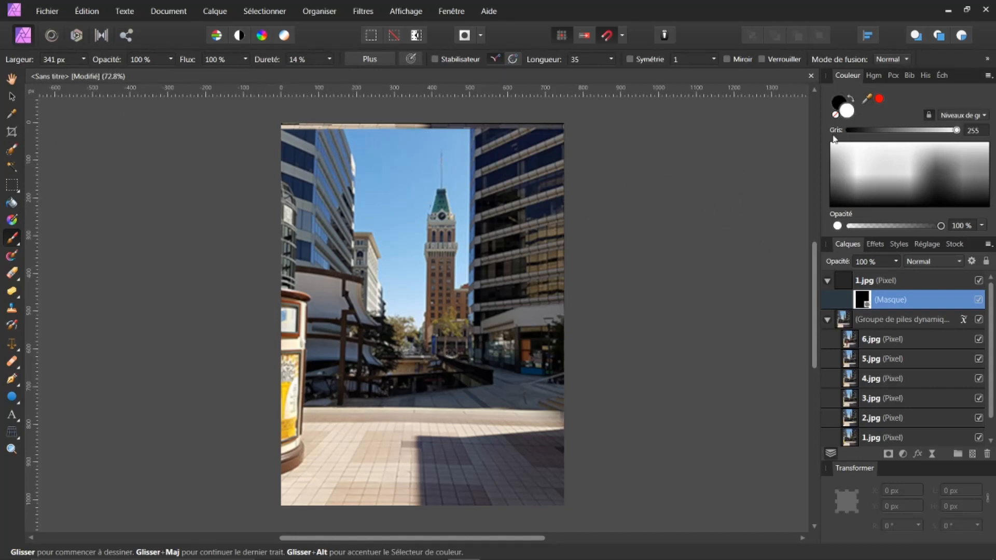
mouse_move(549, 336)
mouse_down()
mouse_move(460, 375)
mouse_move(392, 378)
mouse_move(411, 410)
mouse_move(489, 378)
mouse_move(481, 383)
mouse_move(417, 350)
mouse_move(362, 362)
mouse_move(373, 376)
mouse_move(405, 375)
mouse_move(405, 398)
mouse_move(415, 399)
mouse_move(414, 378)
mouse_move(407, 374)
mouse_move(405, 399)
mouse_move(420, 394)
mouse_move(413, 375)
mouse_move(402, 381)
mouse_move(418, 402)
mouse_move(423, 377)
mouse_move(406, 383)
mouse_move(421, 403)
mouse_move(422, 378)
mouse_move(397, 383)
mouse_move(416, 403)
mouse_move(418, 381)
mouse_move(401, 388)
mouse_move(423, 393)
mouse_move(405, 376)
mouse_move(403, 399)
mouse_move(446, 382)
mouse_up()
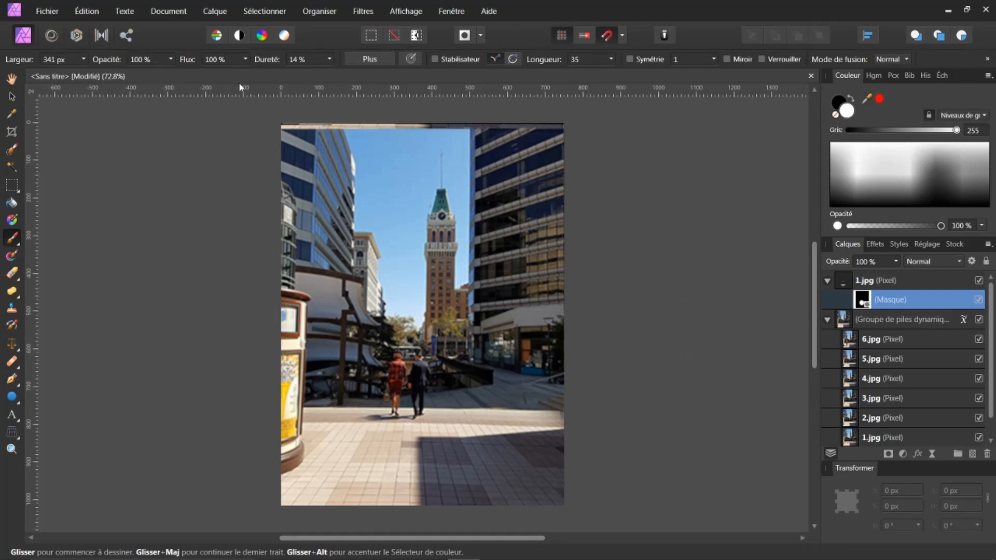
Close the city document without saving and create a new stack from images 7 to 9 with automatic Perspective alignment
click(811, 76)
click(493, 297)
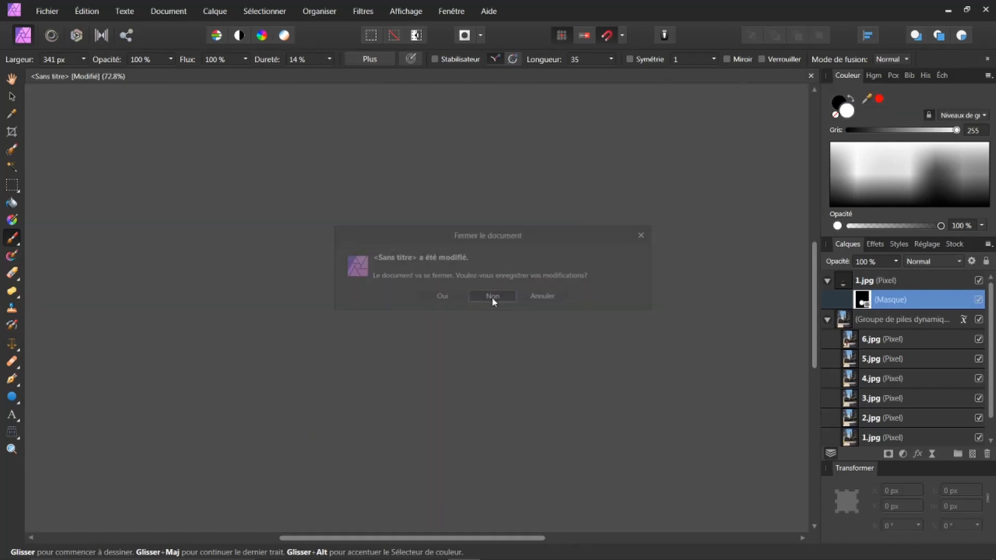
click(46, 10)
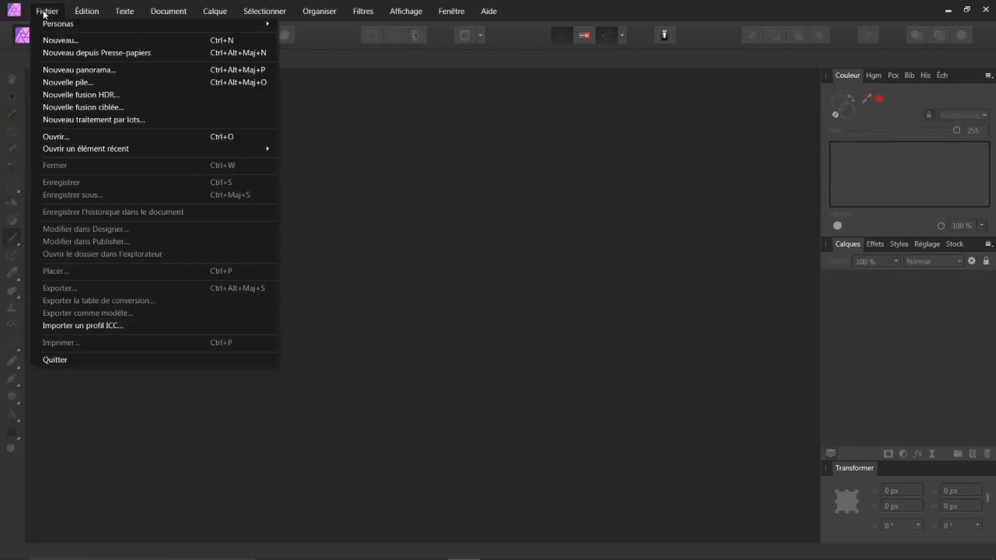
click(64, 84)
click(499, 350)
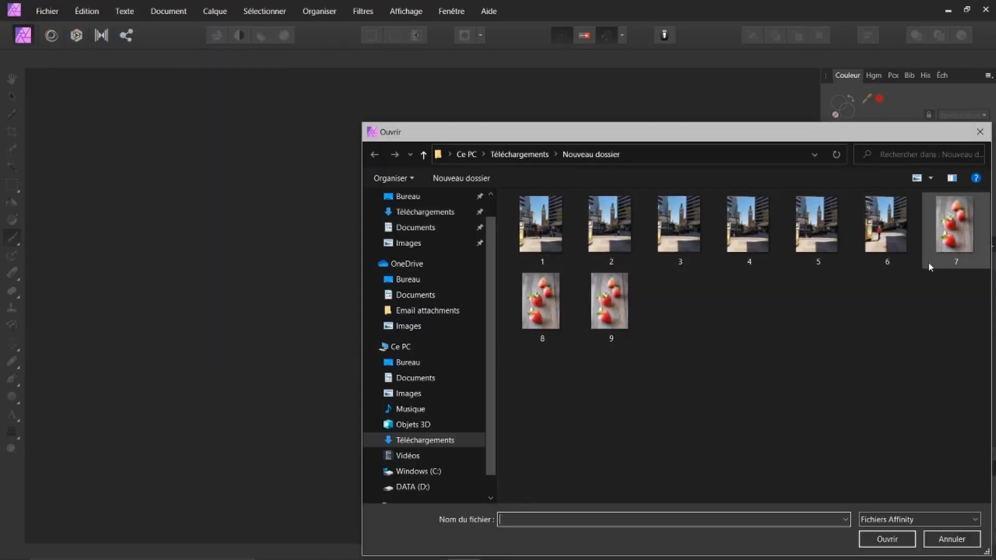
click(963, 262)
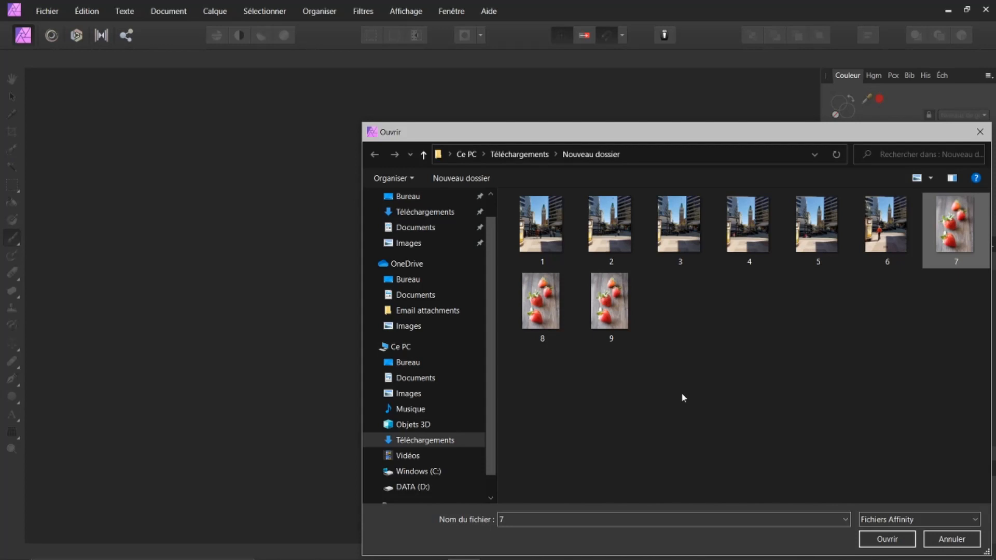
shift+click(615, 312)
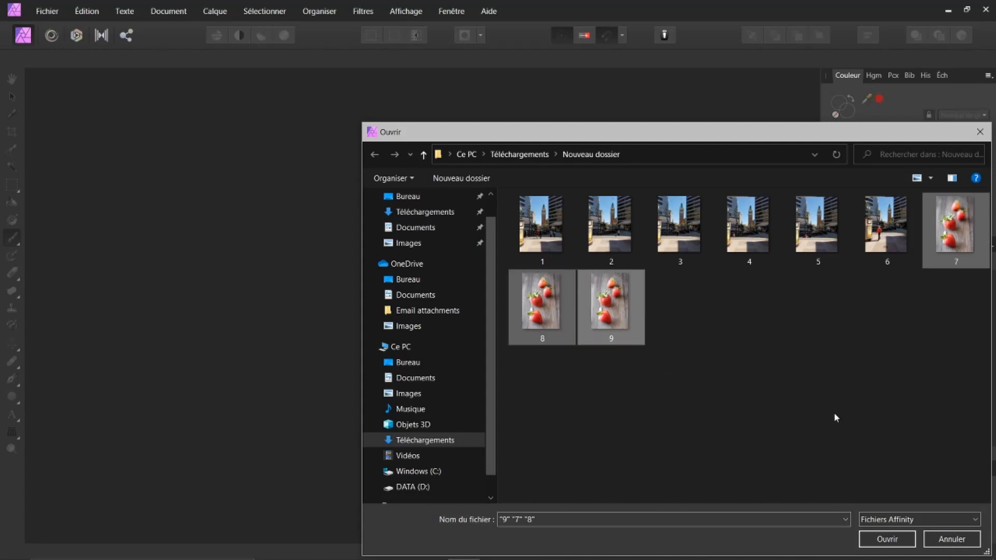
click(885, 540)
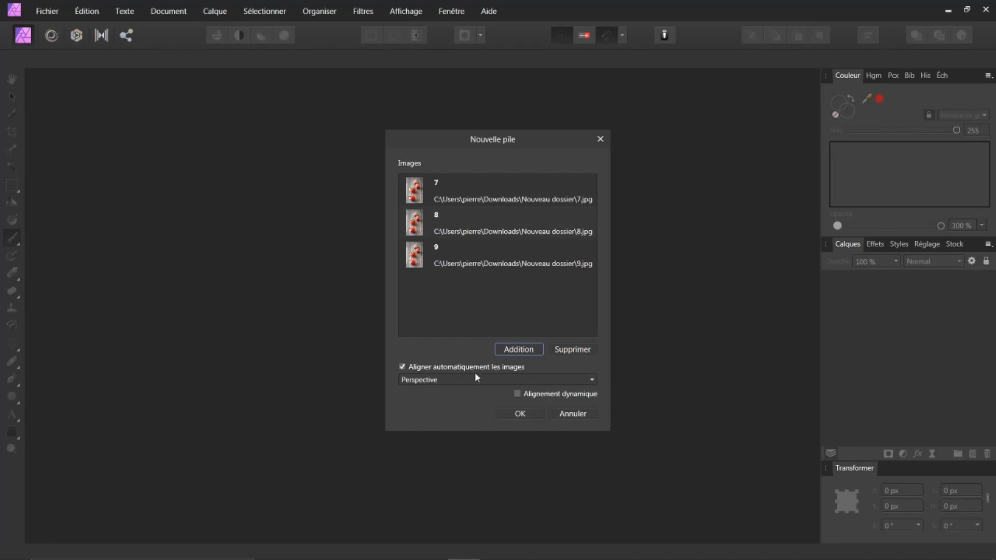
click(521, 413)
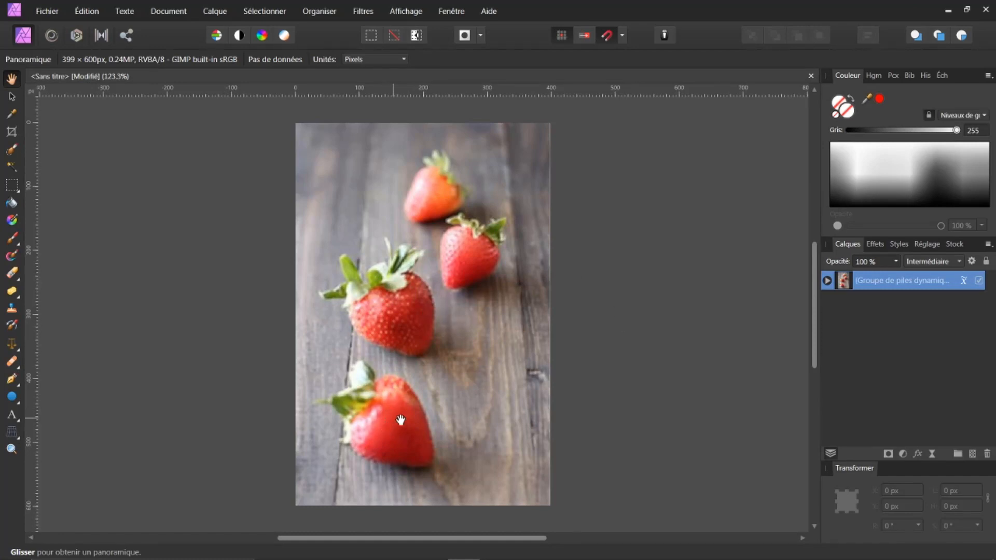
Expand the strawberry live stack group and examine layers 7.jpg, 8.jpg and 9.jpg against the combined result
click(828, 281)
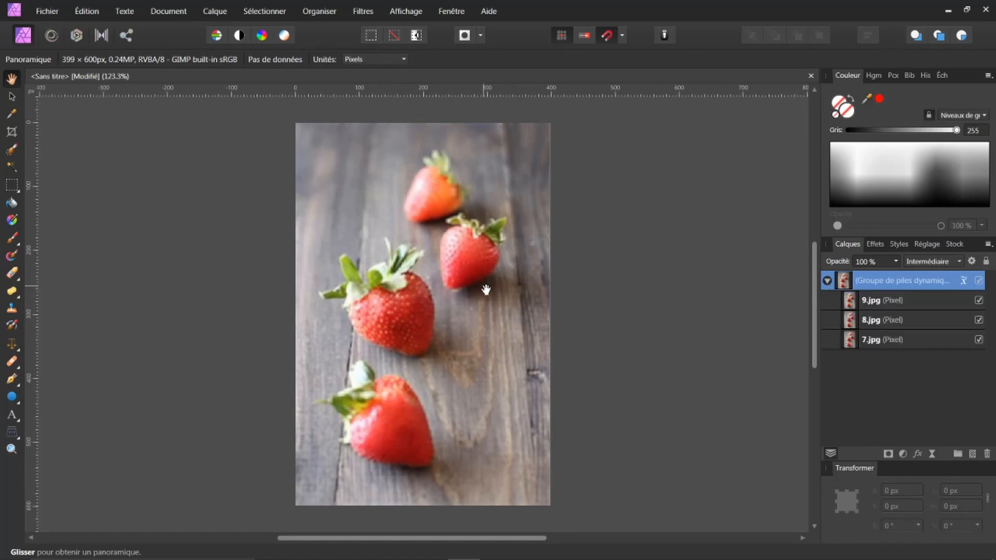
click(851, 342)
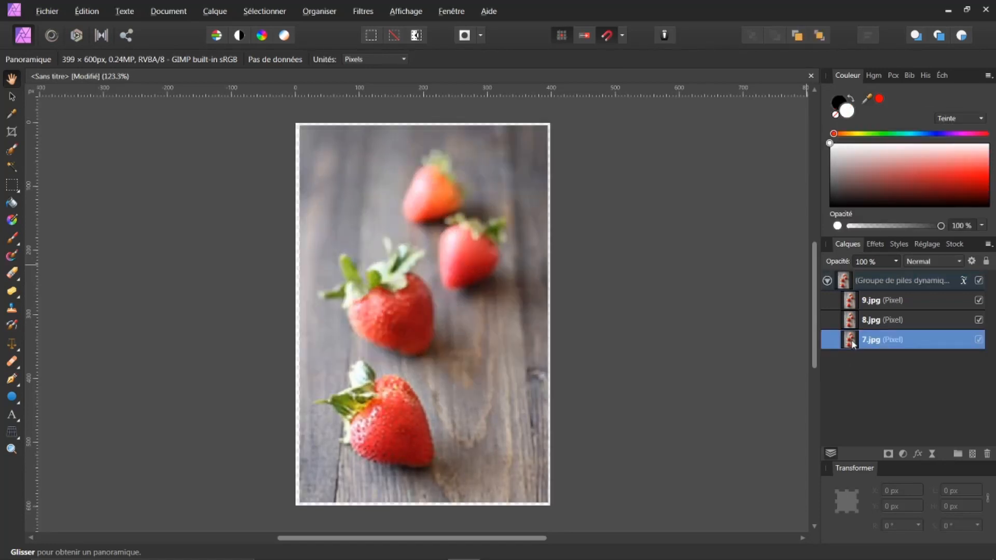
click(852, 324)
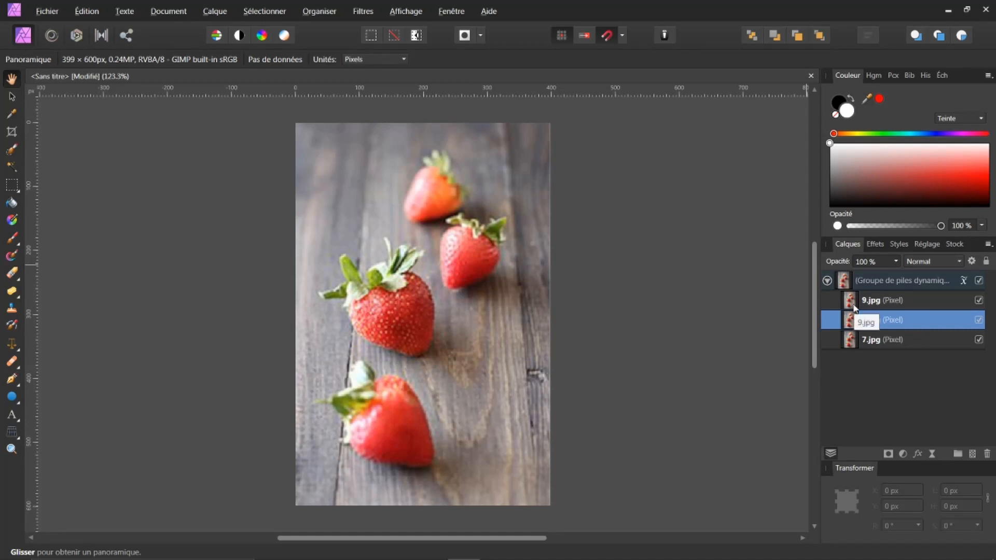
click(855, 306)
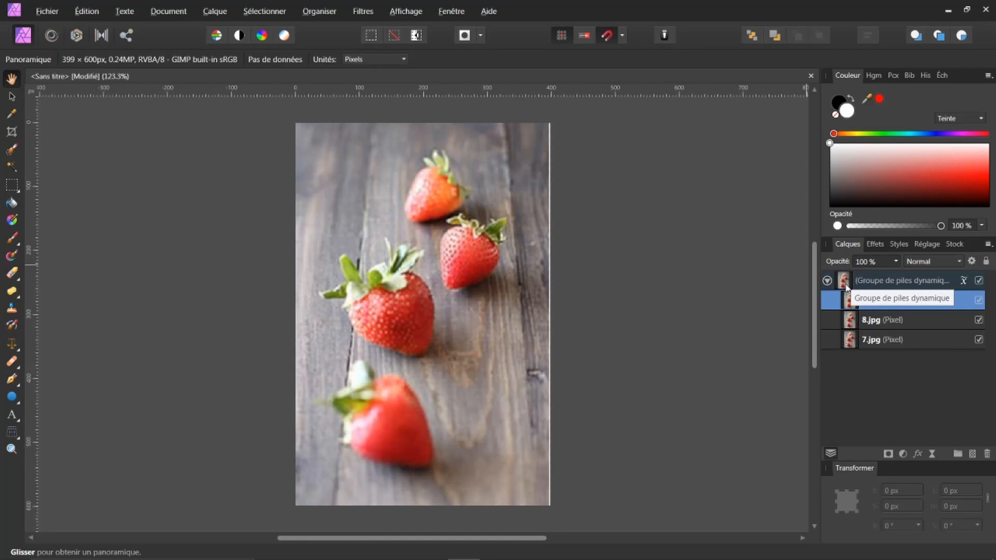
click(845, 285)
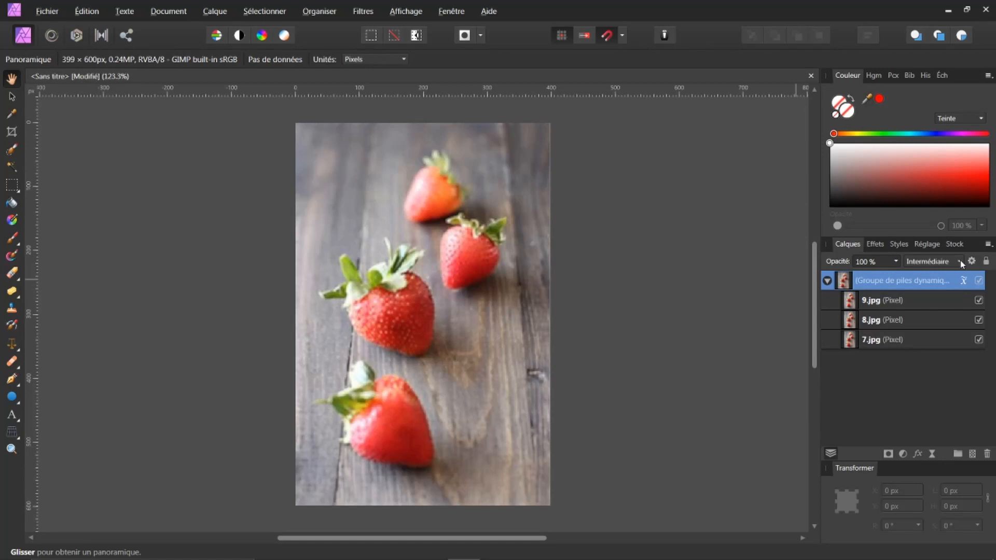
Preview the available stack operators on the strawberry group, including Aberration, and keep Médian
click(964, 281)
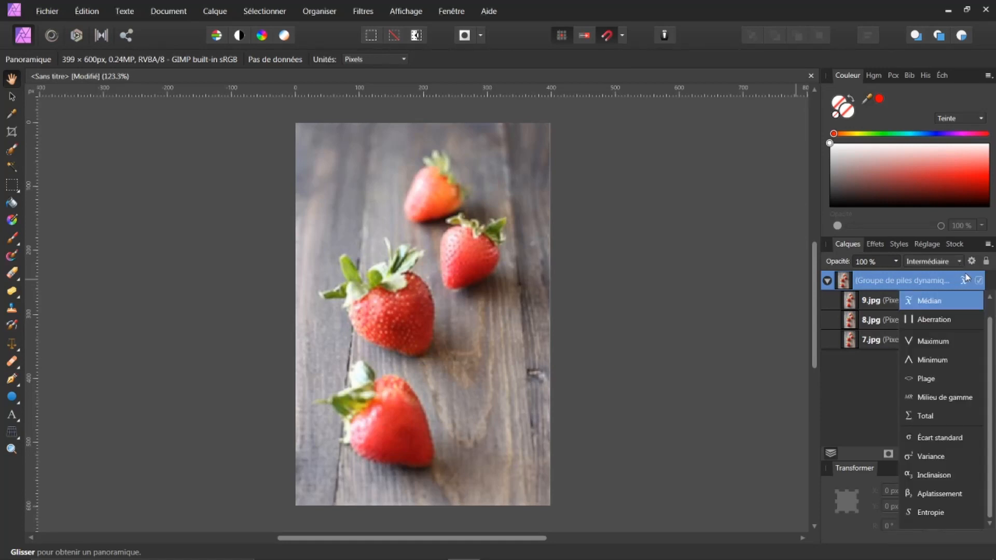
scroll(940, 298, up, 1)
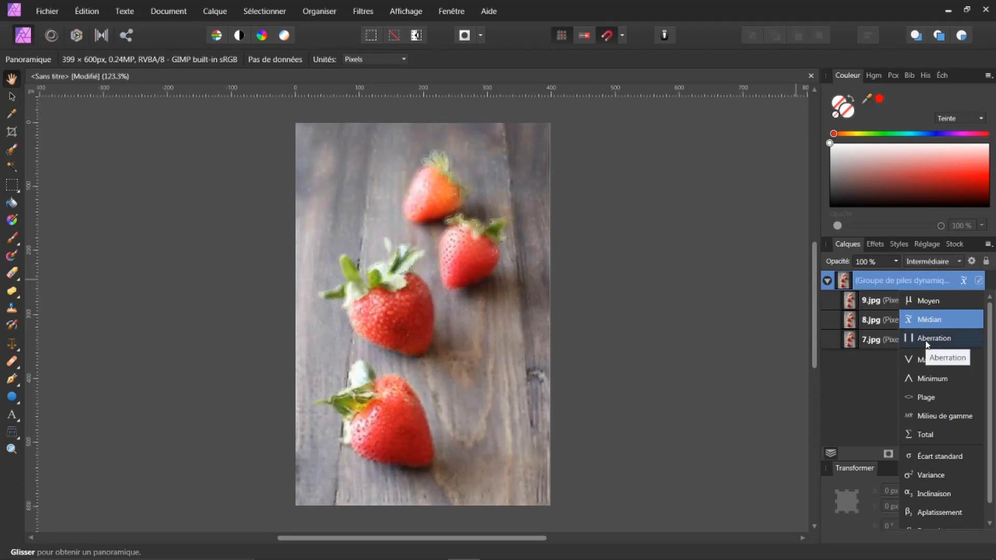
click(928, 321)
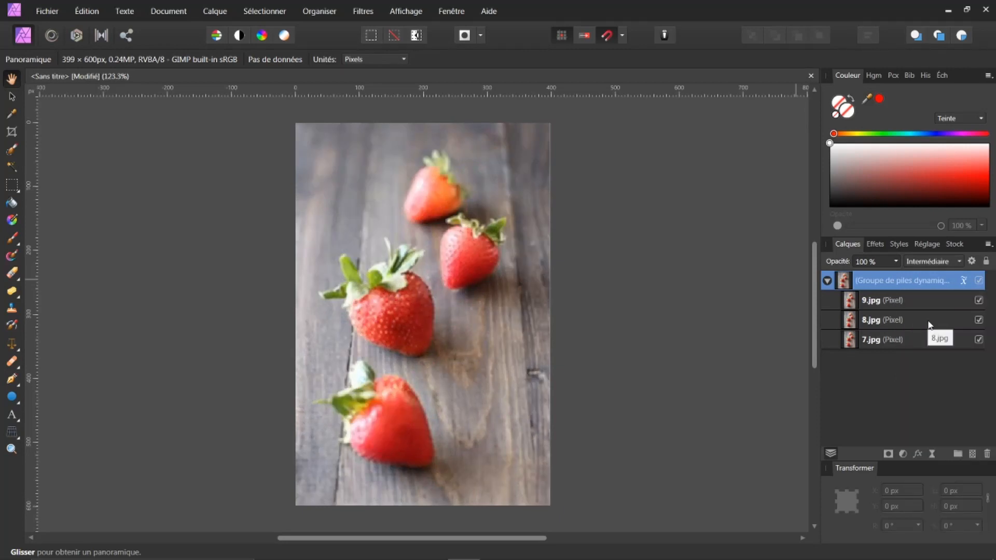
Try the Aberration operator on the strawberry stack group and set it back to Médian
click(963, 280)
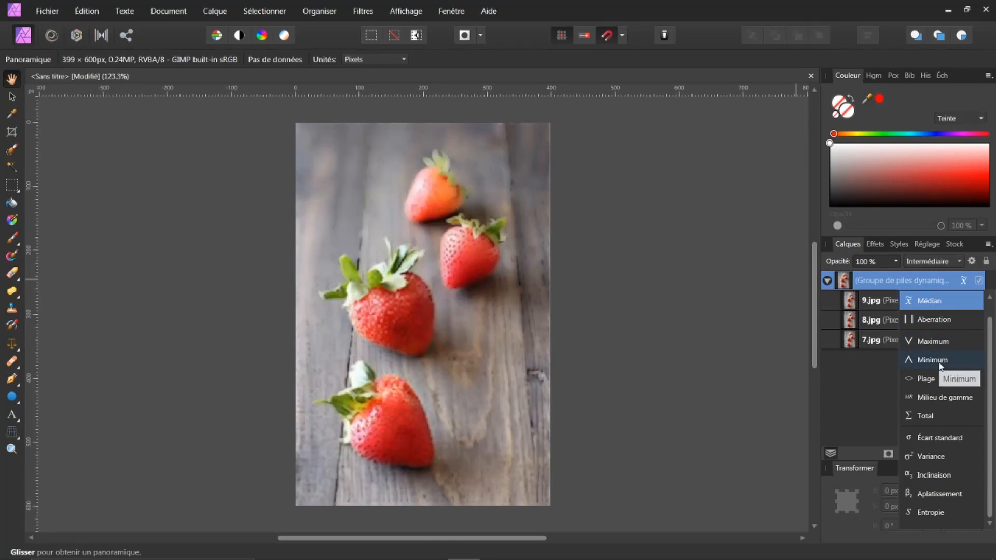
click(942, 321)
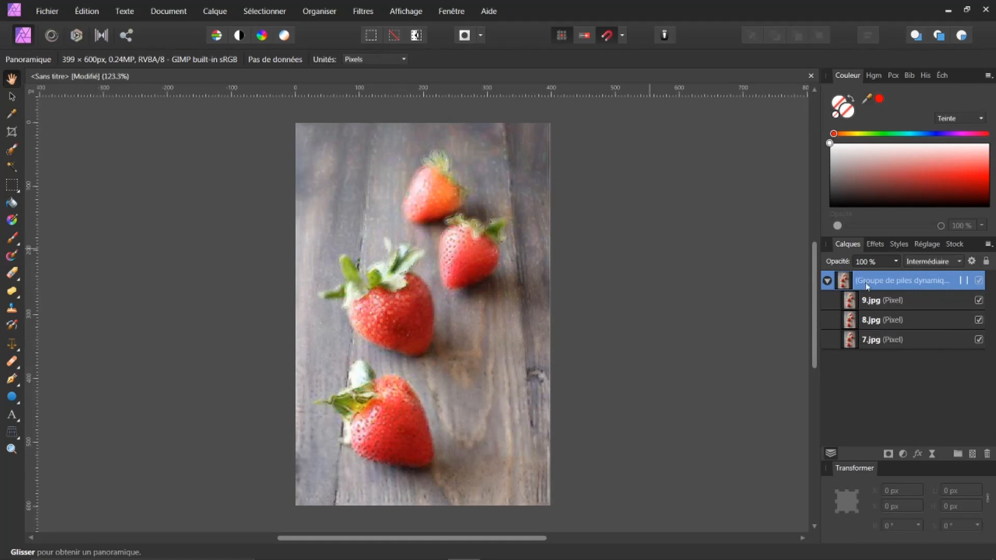
click(964, 280)
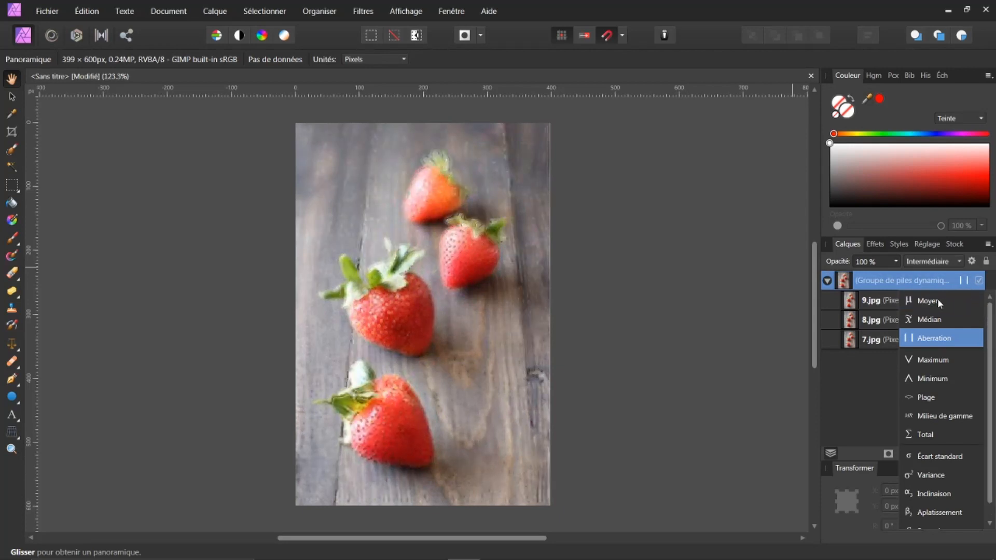
click(929, 317)
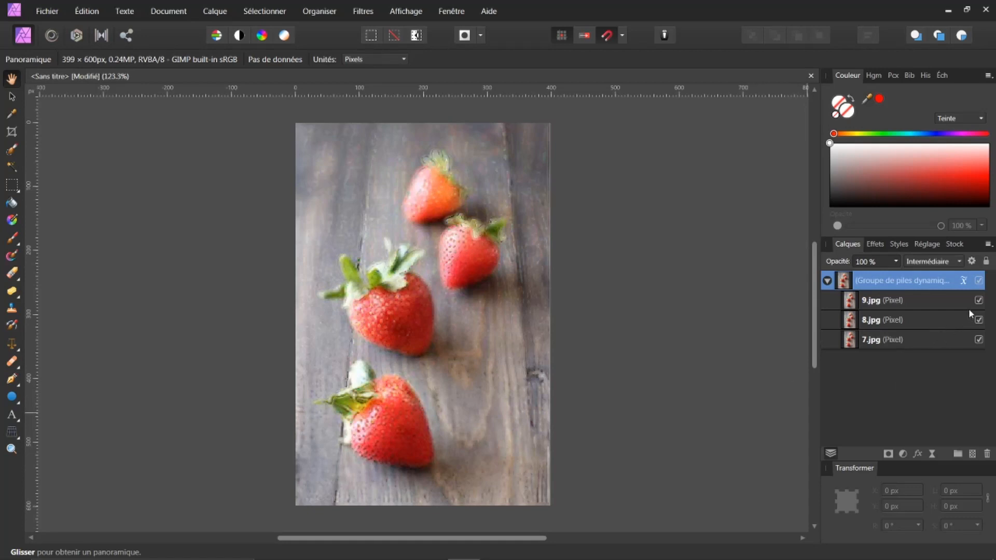
Compare the Moyen operator's preview with Médian on the strawberry group and keep Médian
click(964, 282)
scroll(949, 294, up, 1)
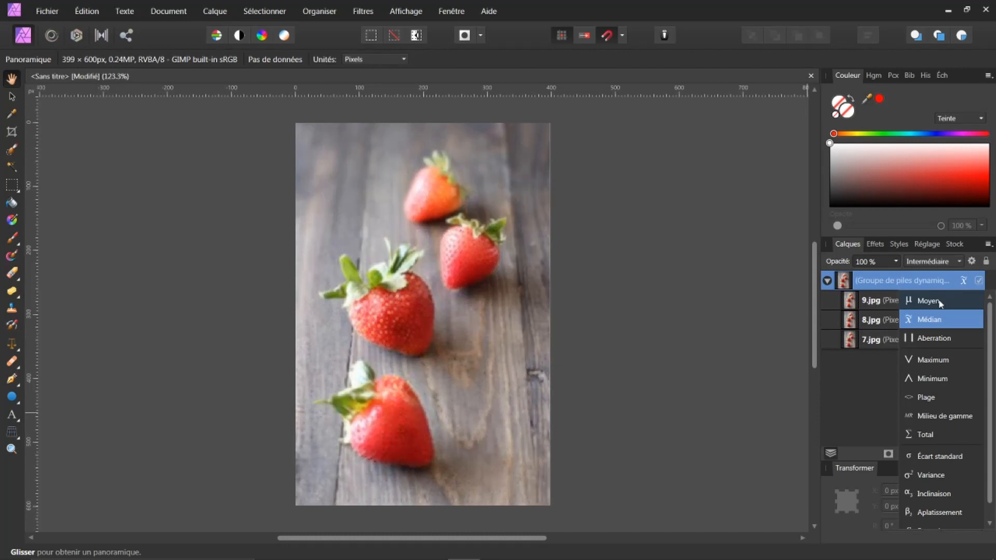
click(928, 318)
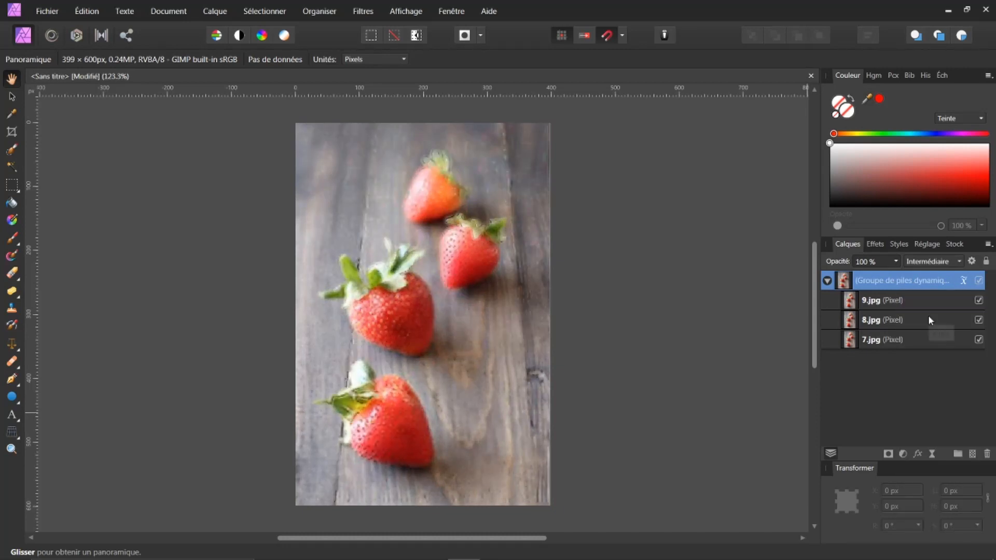